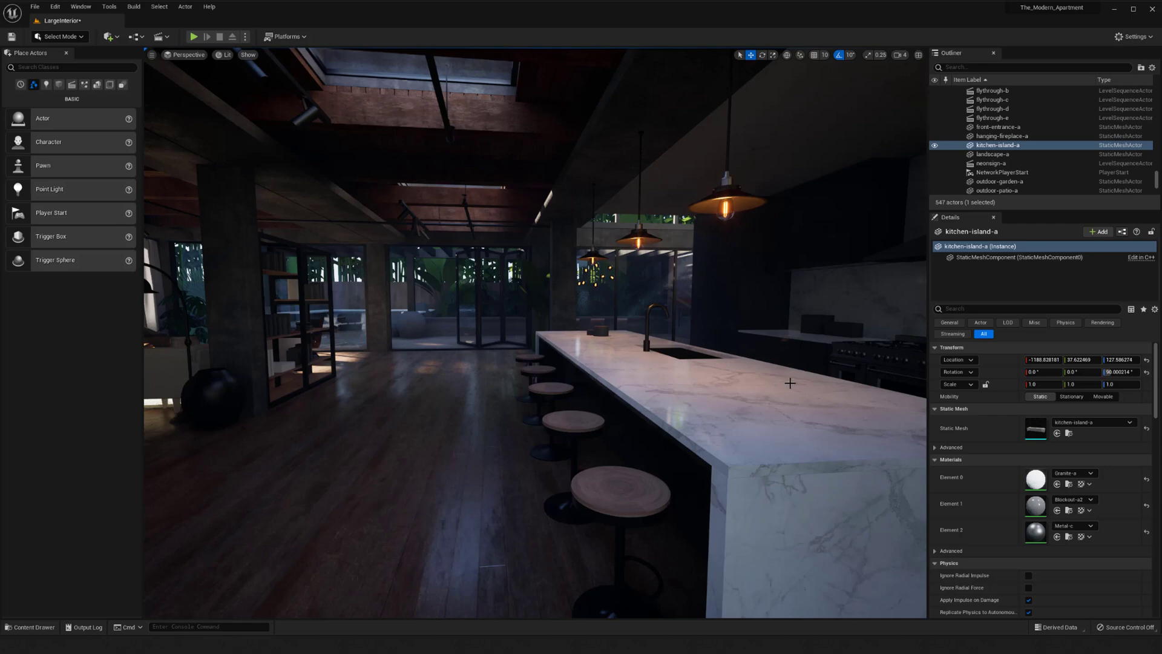
pyautogui.moveTo(620, 388); pyautogui.dragTo(523, 433, button='right')
pyautogui.rightClick(582, 376)
pyautogui.press('Escape')
pyautogui.press('g')
pyautogui.press('g')
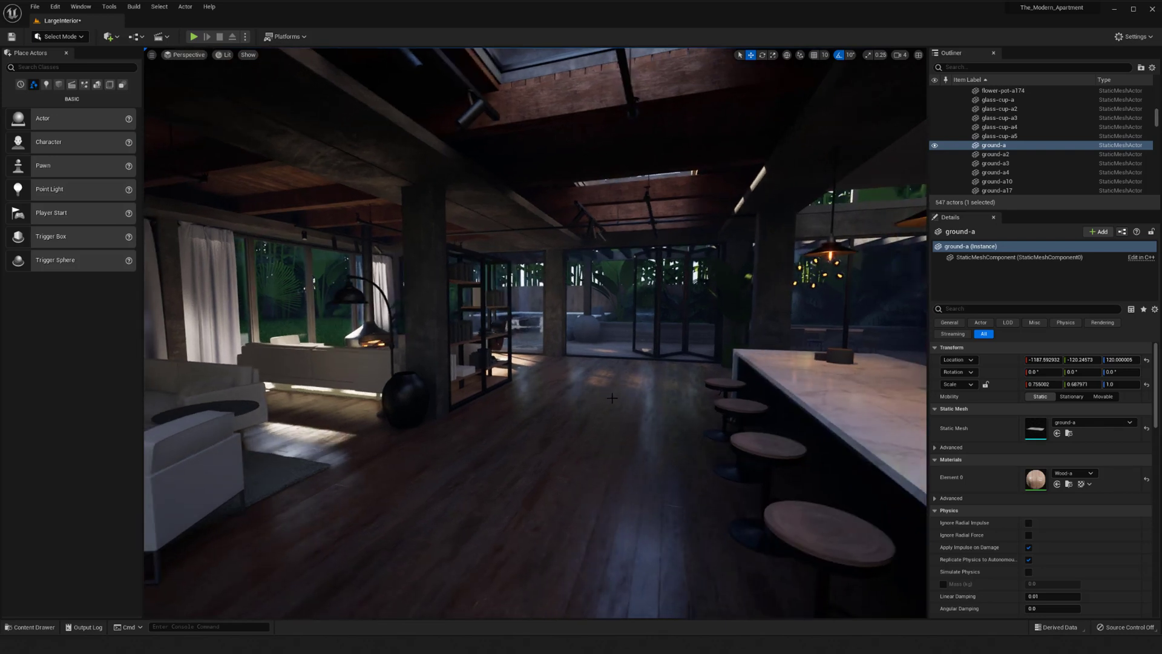
# - Frame the living room's white couch and coffee table, and create a CameraActor from that viewpoint
pyautogui.rightClick(588, 401)
pyautogui.moveTo(588, 401); pyautogui.dragTo(545, 400, button='right')
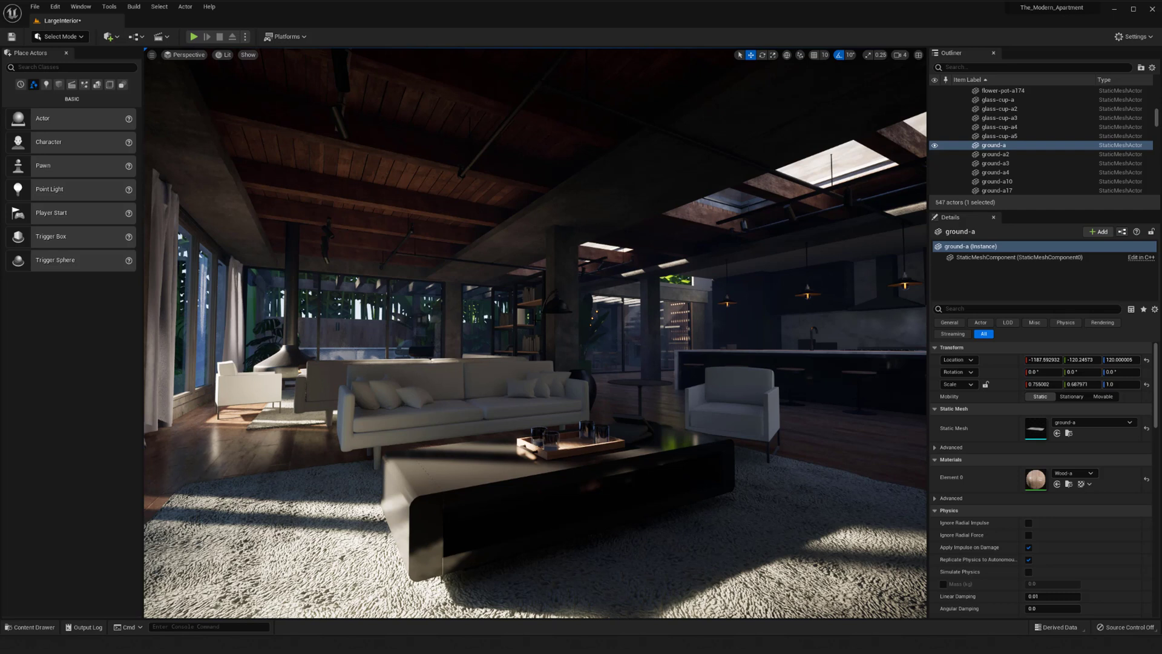
pyautogui.click(152, 55)
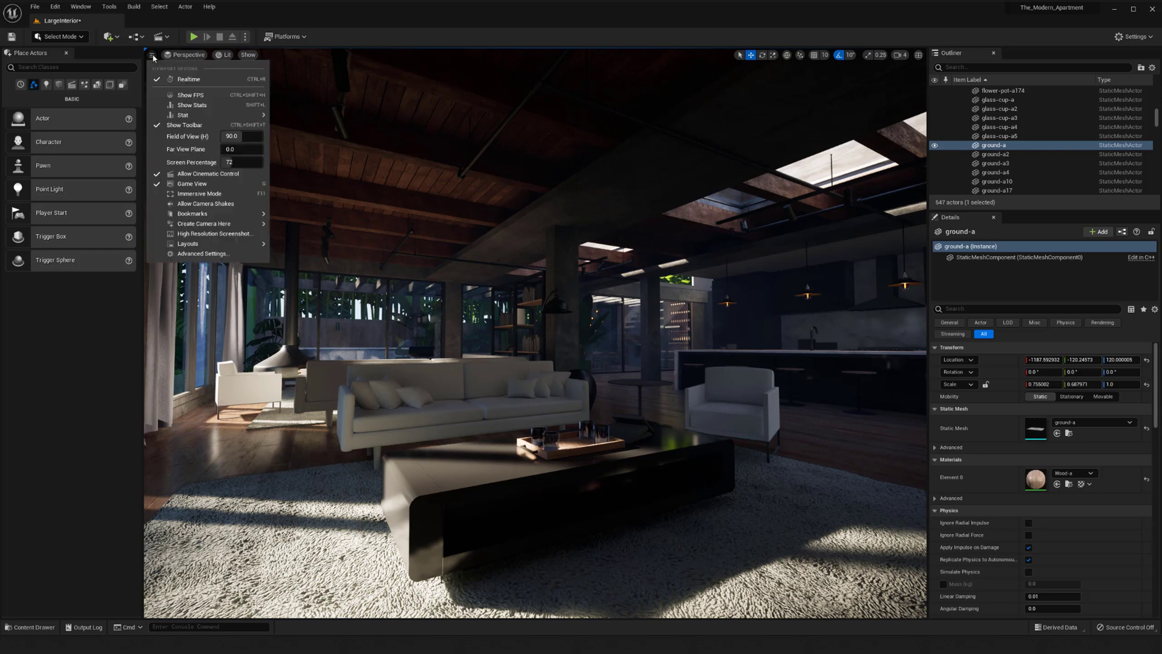
pyautogui.click(151, 60)
pyautogui.click(152, 55)
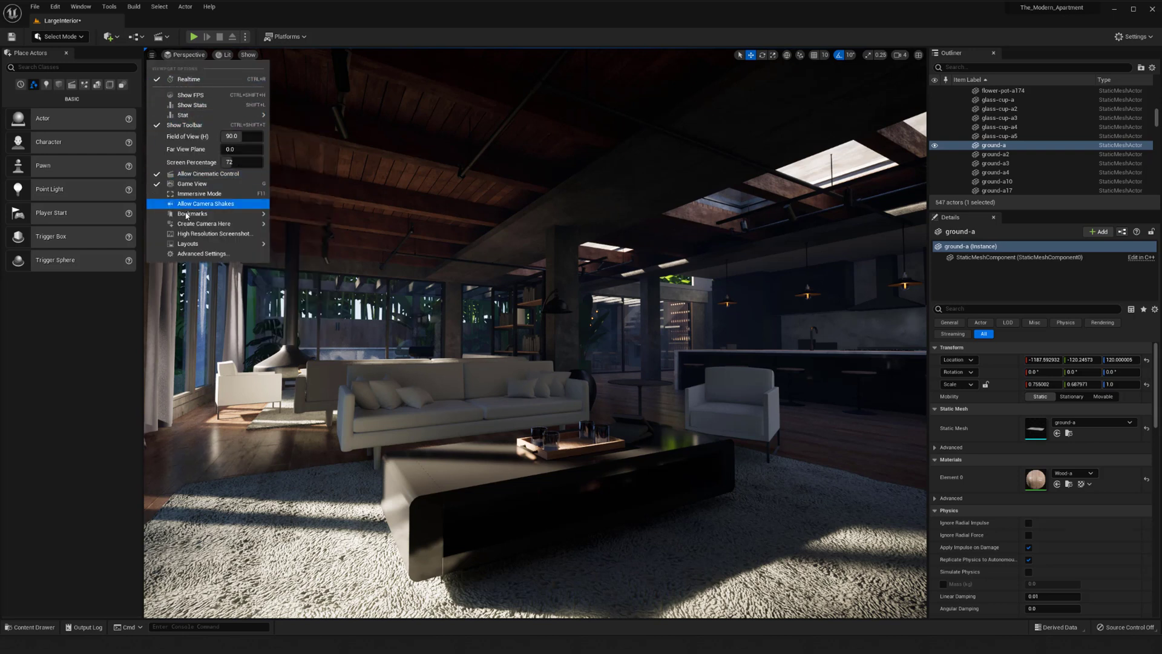
pyautogui.moveTo(193, 224)
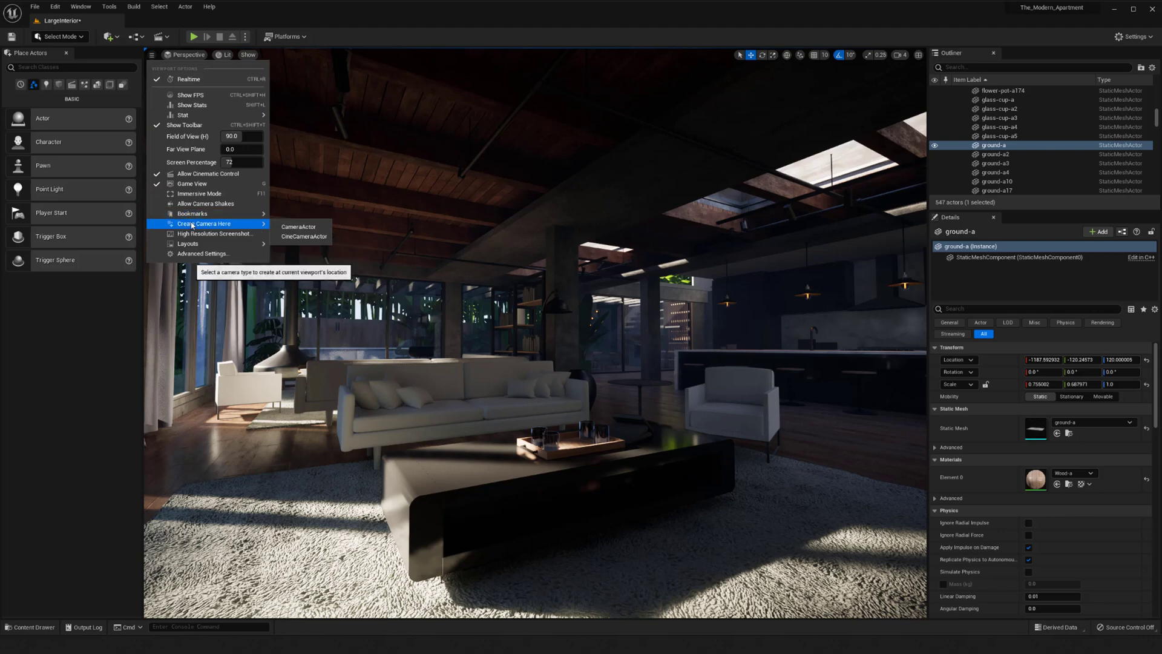
pyautogui.click(287, 226)
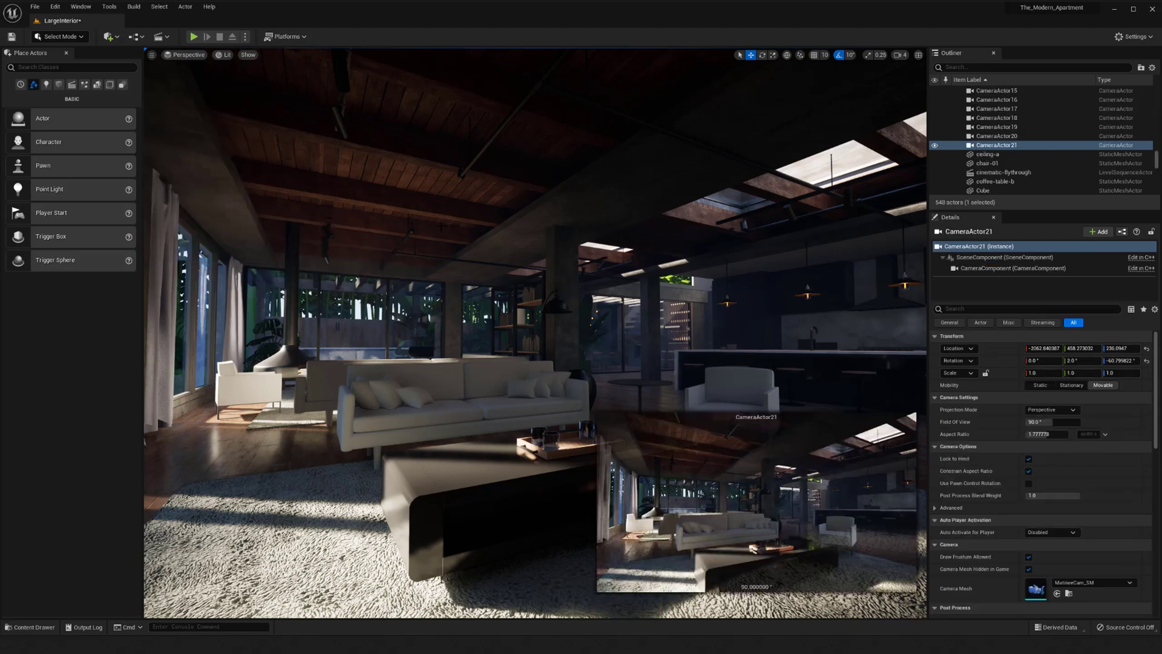
# - Pilot CameraActor21 and adjust its framing to take in the couch, armchair and kitchen island
pyautogui.rightClick(990, 150)
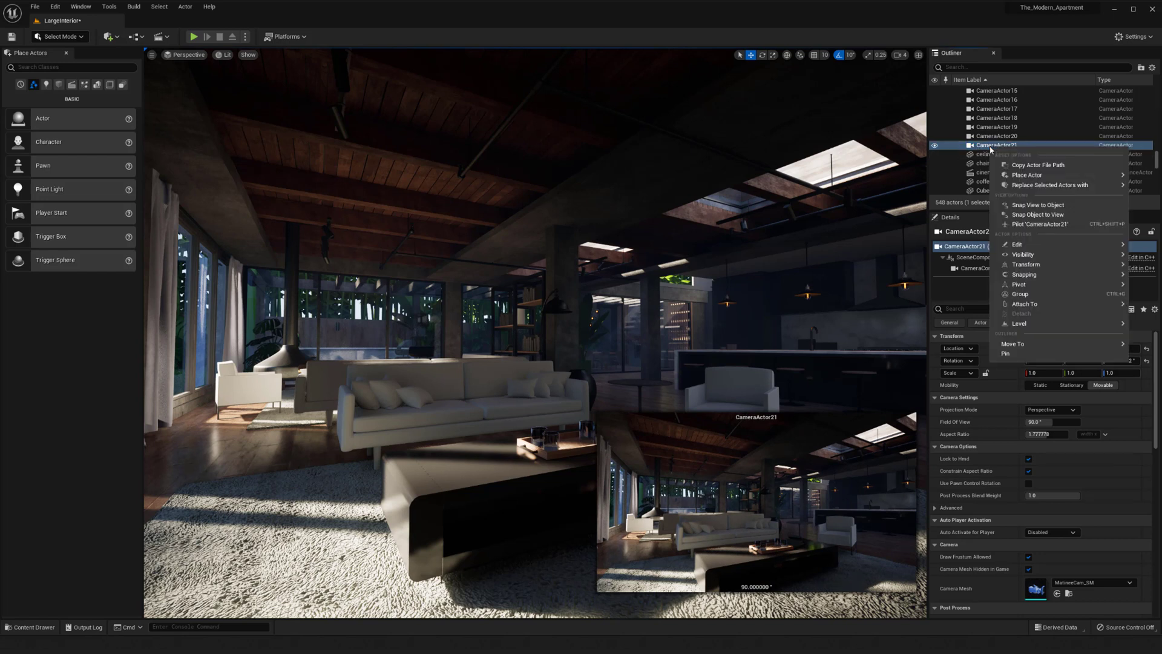
pyautogui.click(1028, 226)
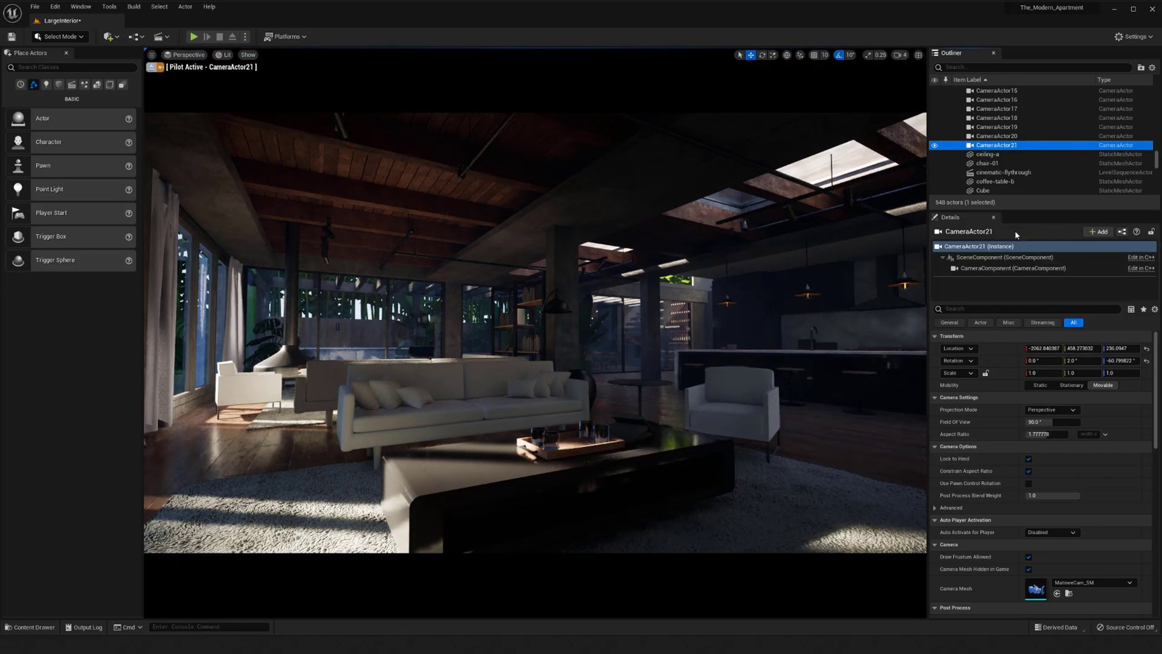
pyautogui.moveTo(535, 332); pyautogui.dragTo(608, 343, button='right')
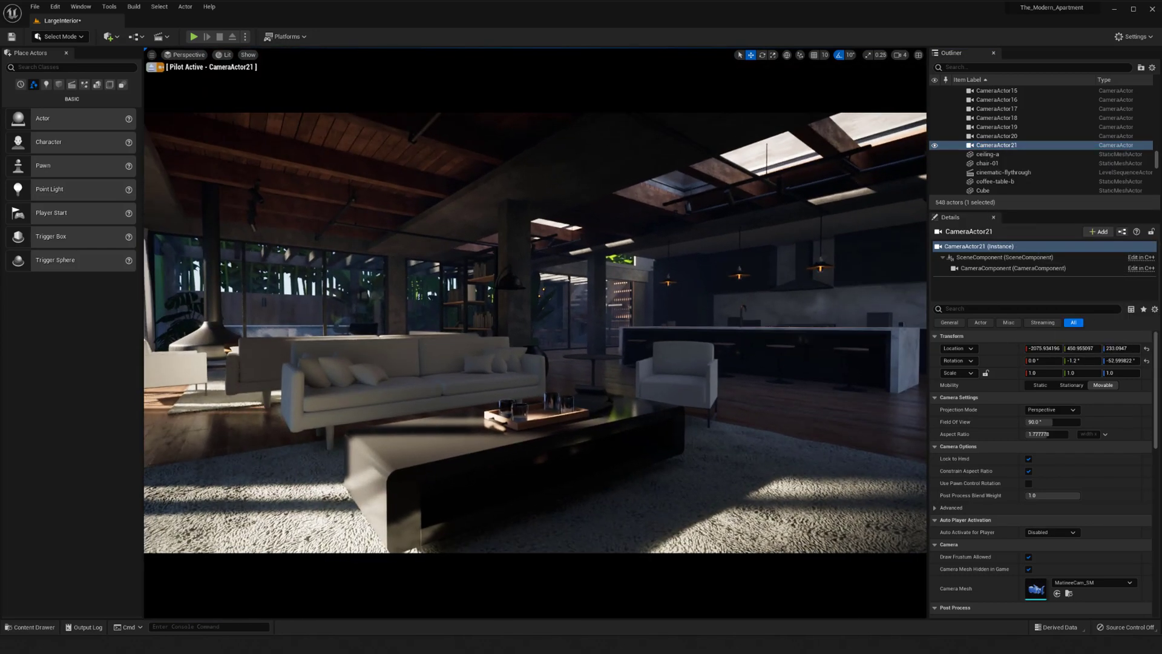
pyautogui.moveTo(608, 343); pyautogui.dragTo(590, 333, button='middle')
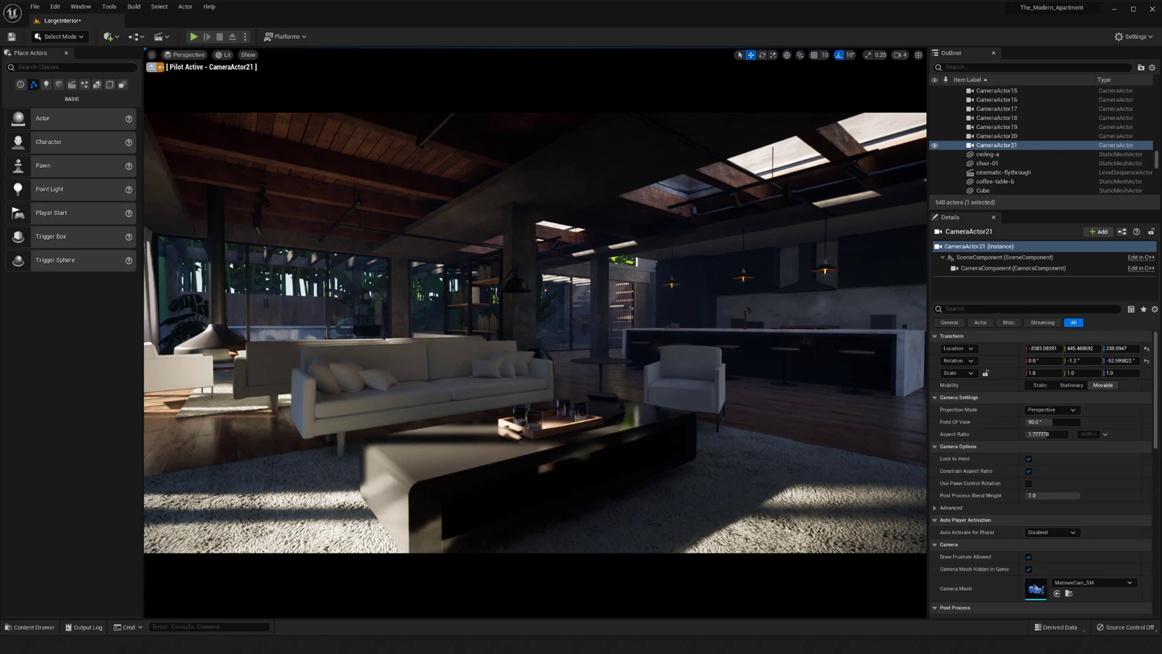
# - Set the camera's field of view to 75° and its aspect ratio to 2.25
pyautogui.click(1051, 422)
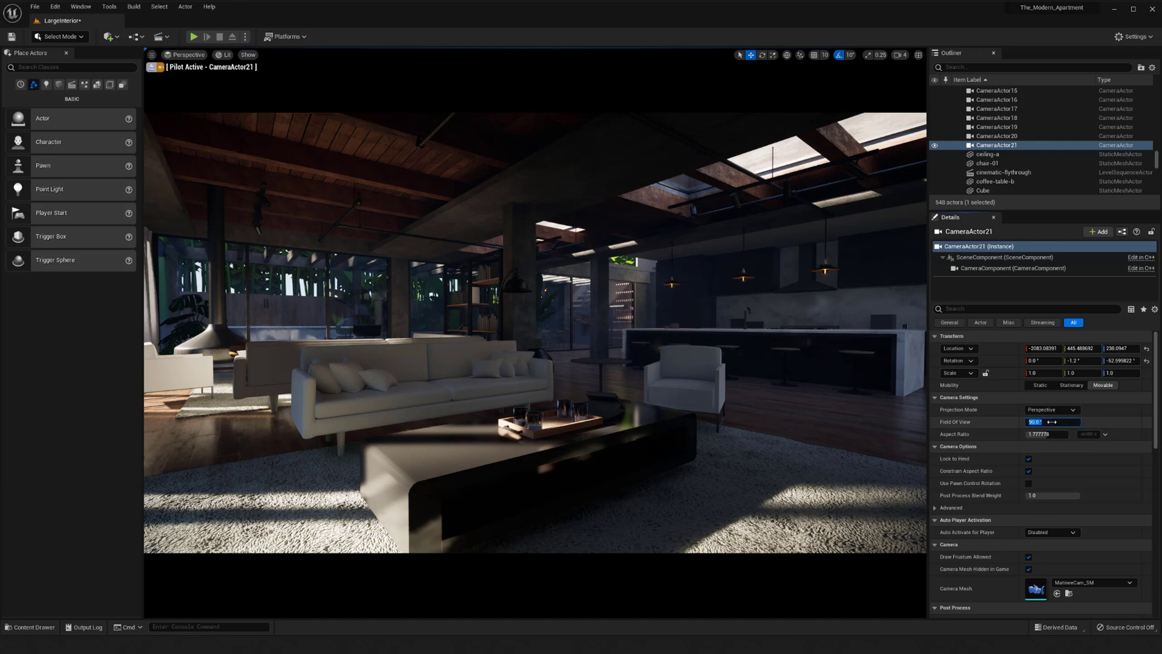
pyautogui.write('75')
pyautogui.press('Tab')
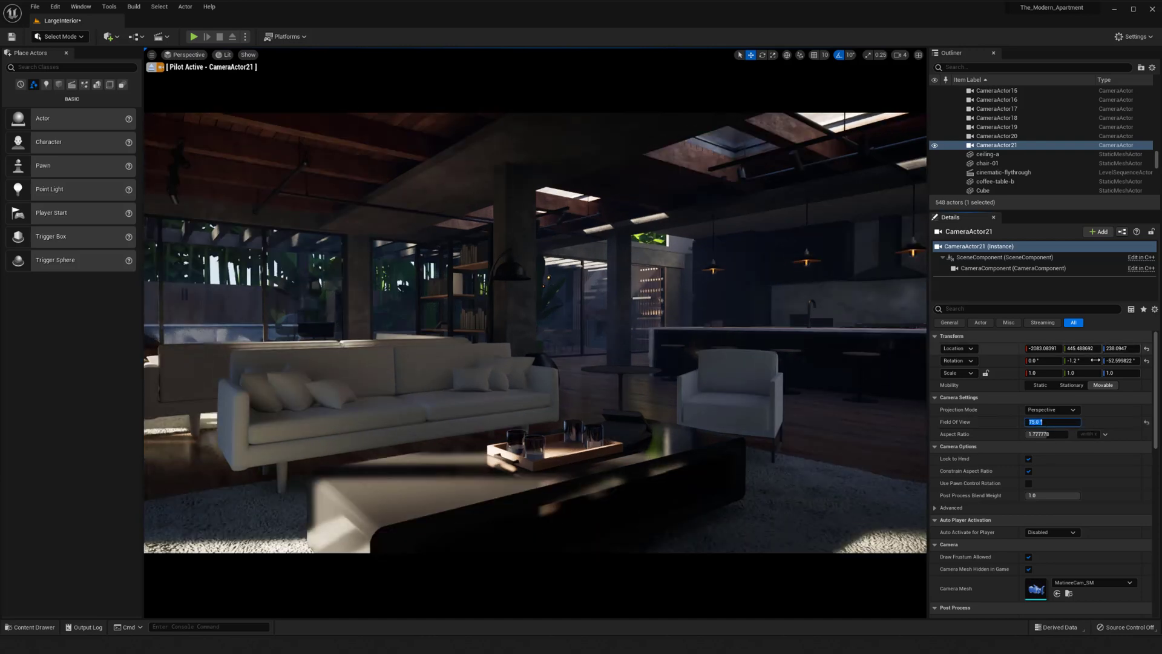
pyautogui.write('2')
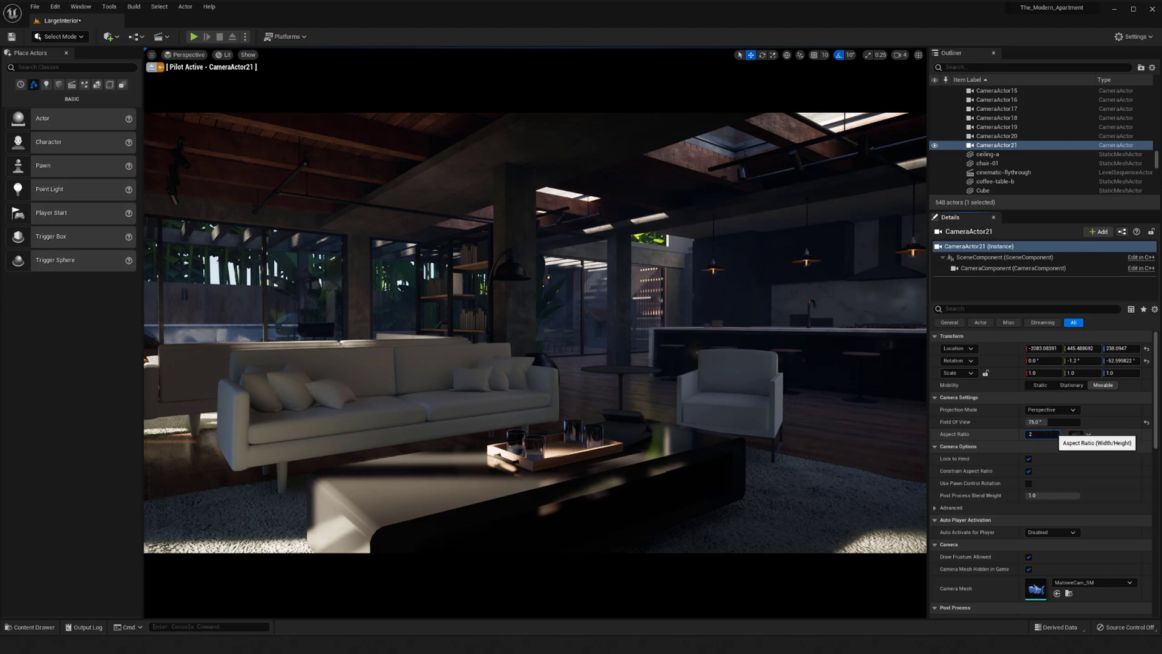
pyautogui.write('.25')
pyautogui.press('Return')
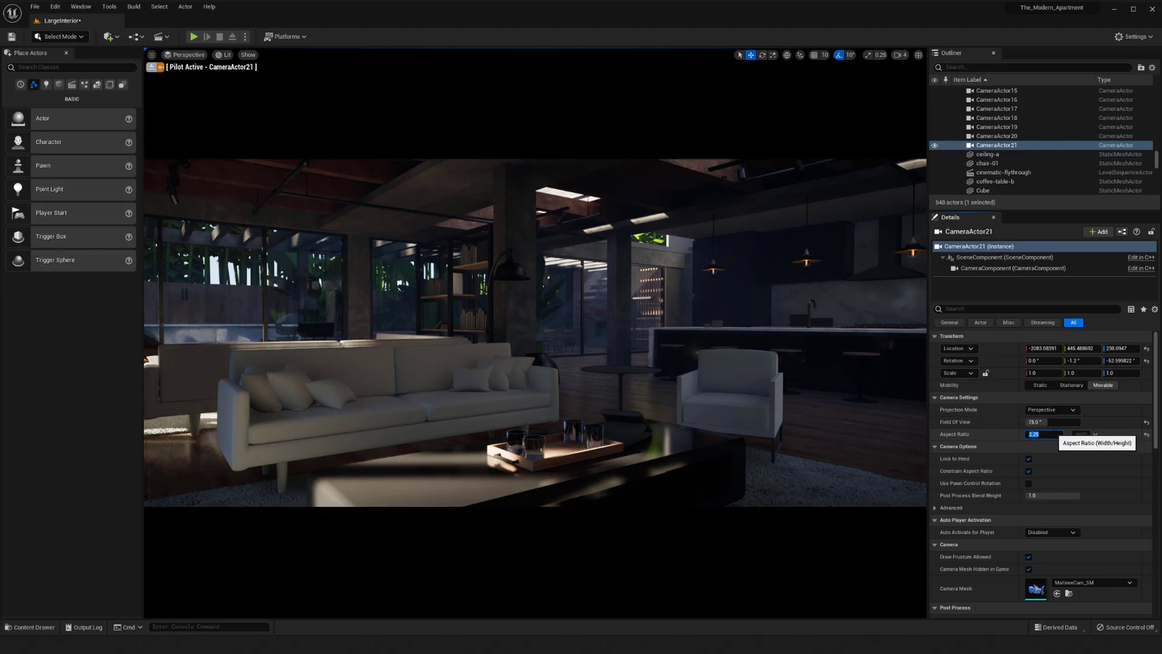
# - Reframe the piloted camera on the couch, coffee table and armchair, with selection outlines hidden by game view
pyautogui.moveTo(535, 332); pyautogui.dragTo(563, 331, button='right')
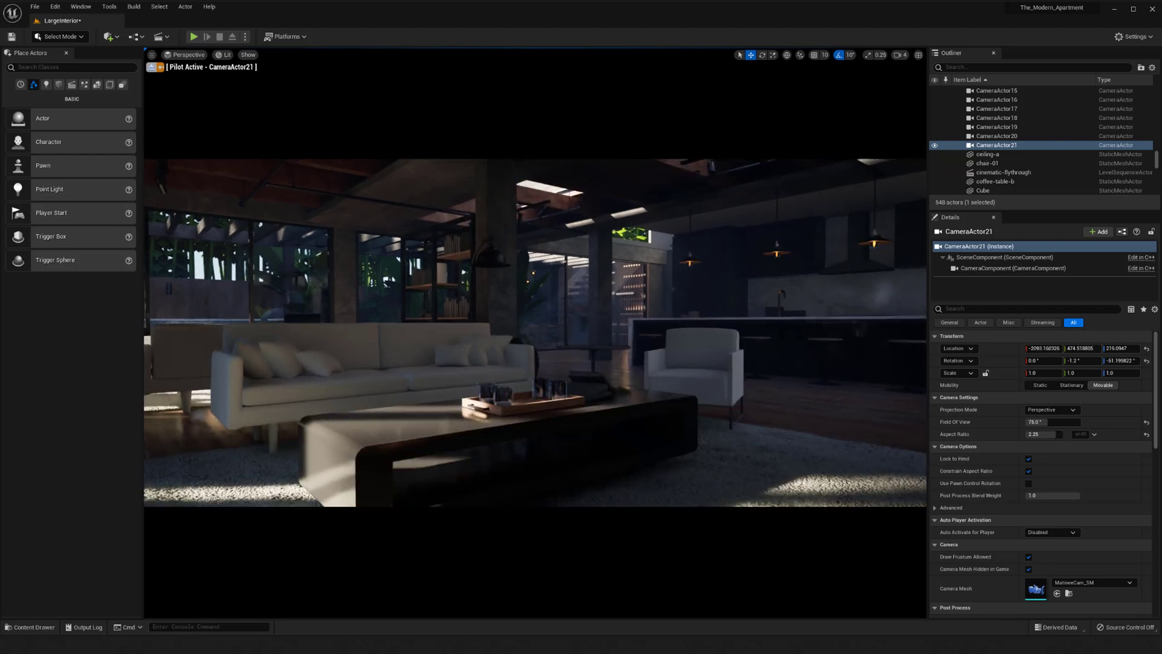
pyautogui.rightClick(624, 366)
pyautogui.press('Escape')
pyautogui.moveTo(545, 373); pyautogui.dragTo(563, 373, button='right')
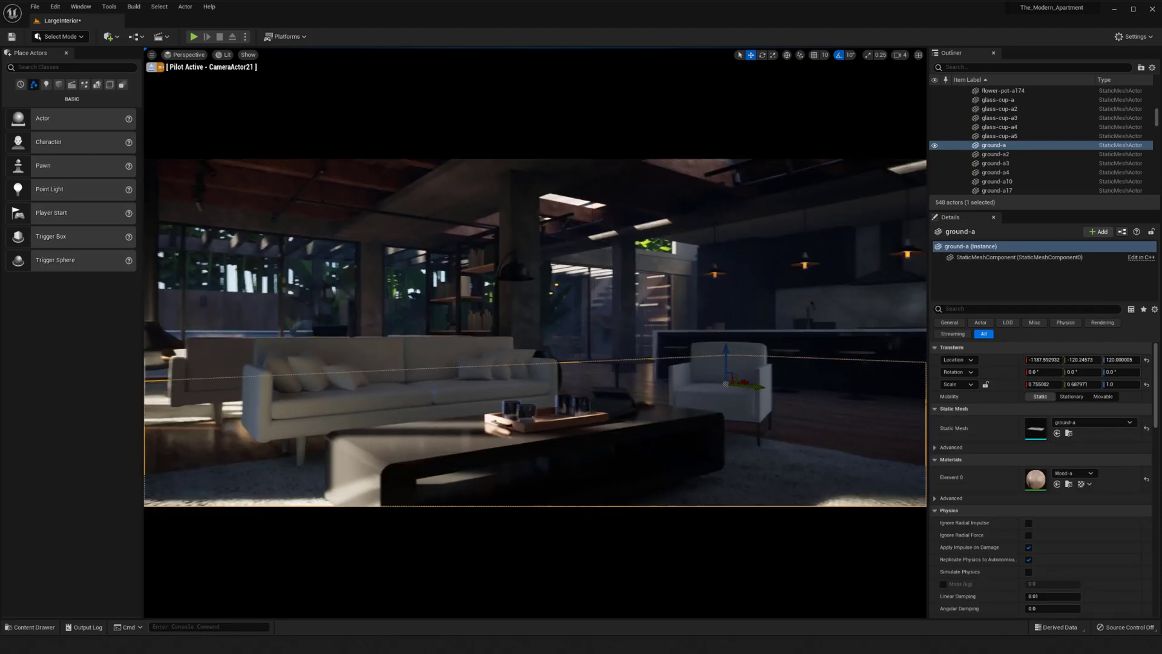
pyautogui.press('g')
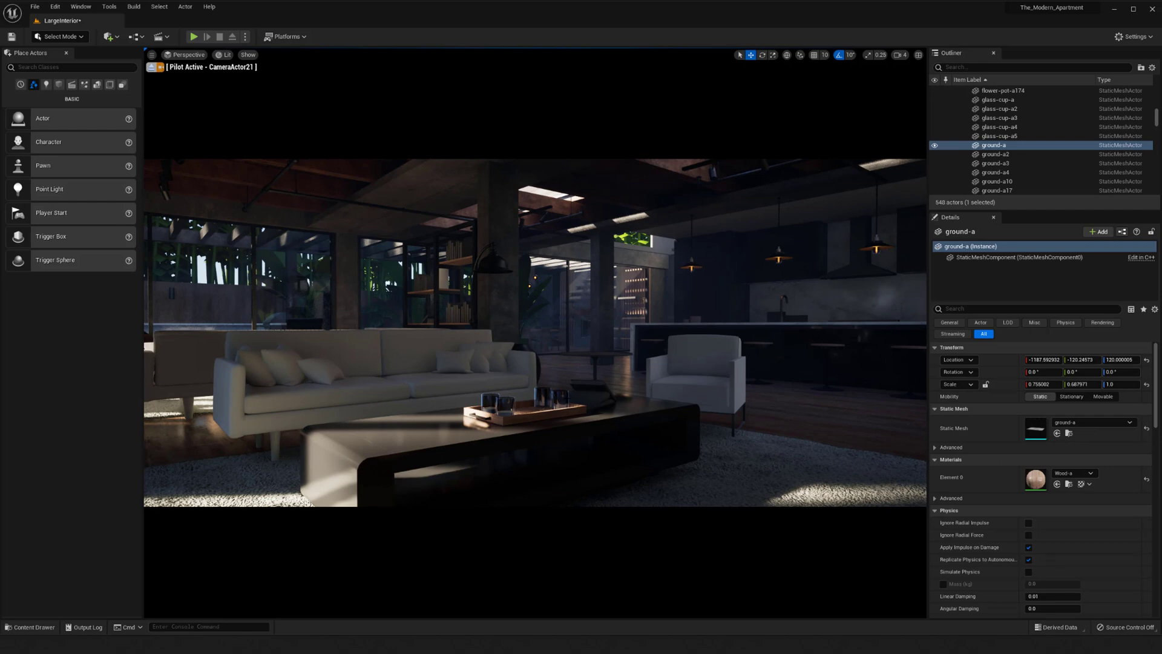
pyautogui.moveTo(573, 377); pyautogui.dragTo(490, 376, button='right')
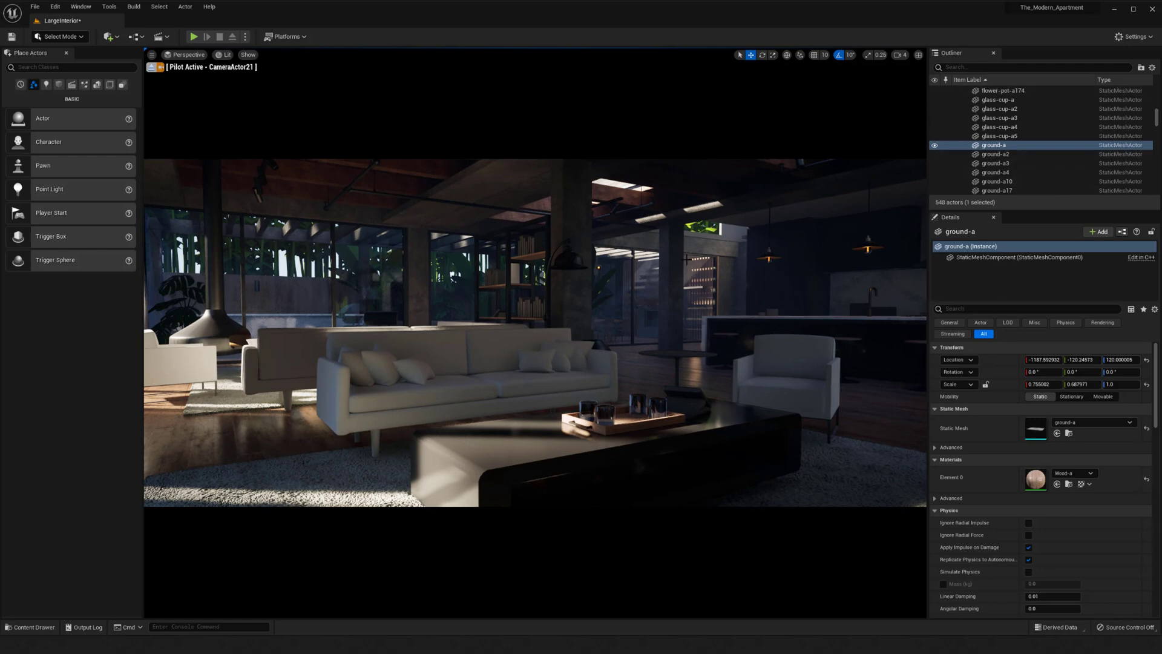
pyautogui.moveTo(725, 286); pyautogui.dragTo(685, 311, button='right')
pyautogui.click(696, 299)
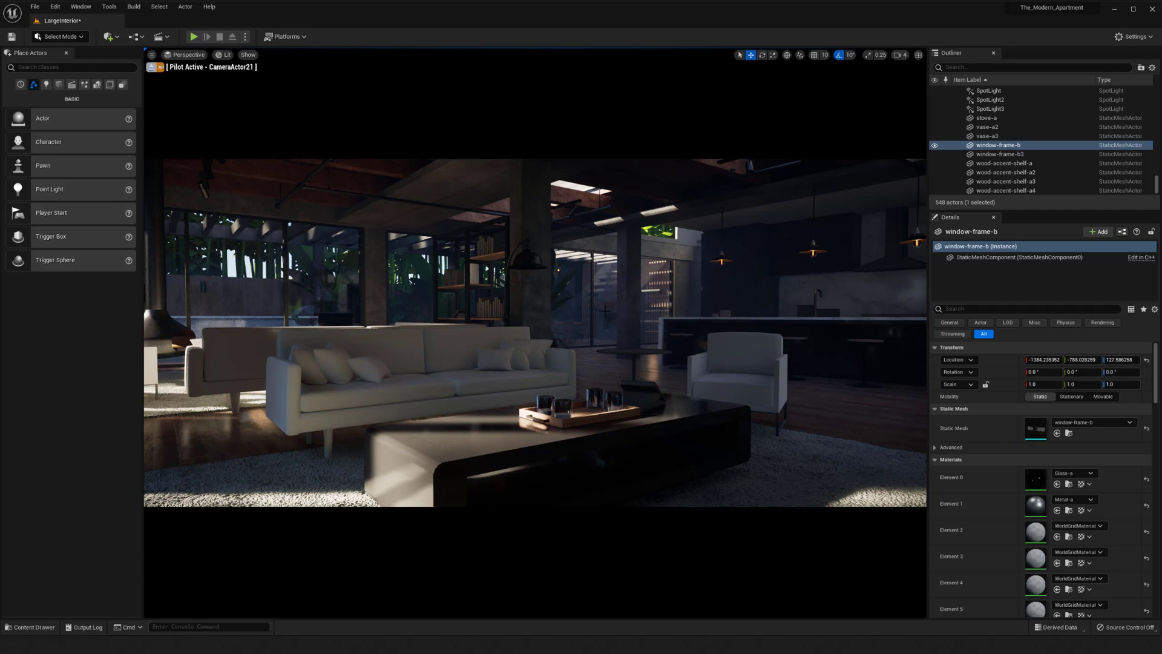
pyautogui.rightClick(613, 329)
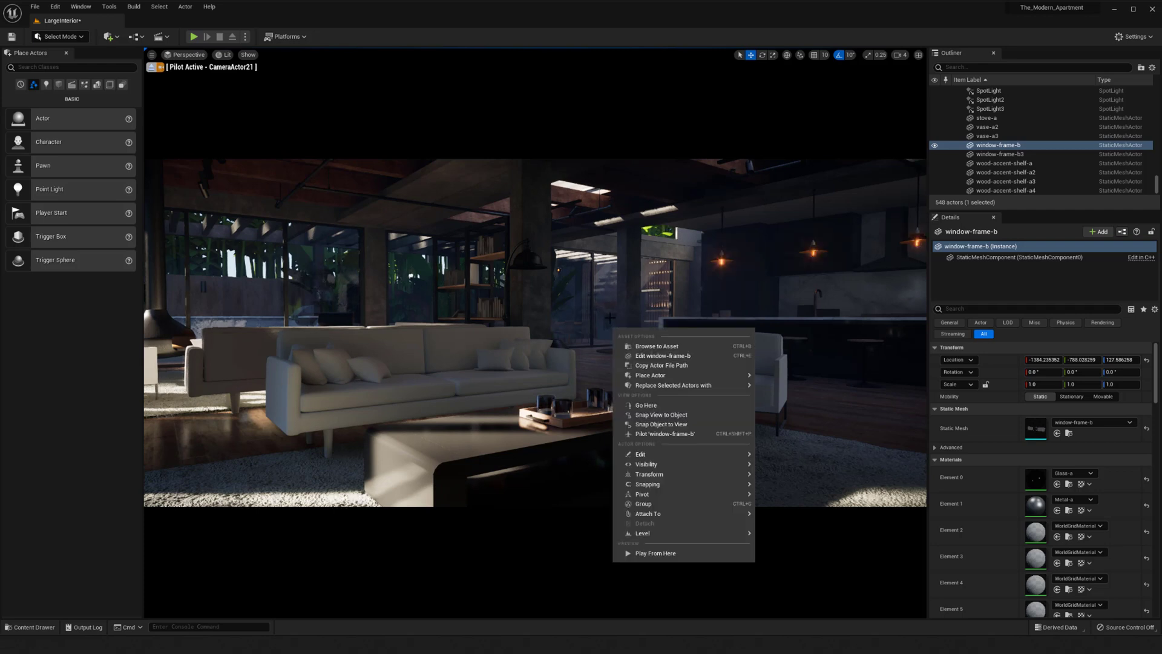
pyautogui.moveTo(613, 328); pyautogui.dragTo(613, 333, button='right')
pyautogui.rightClick(607, 326)
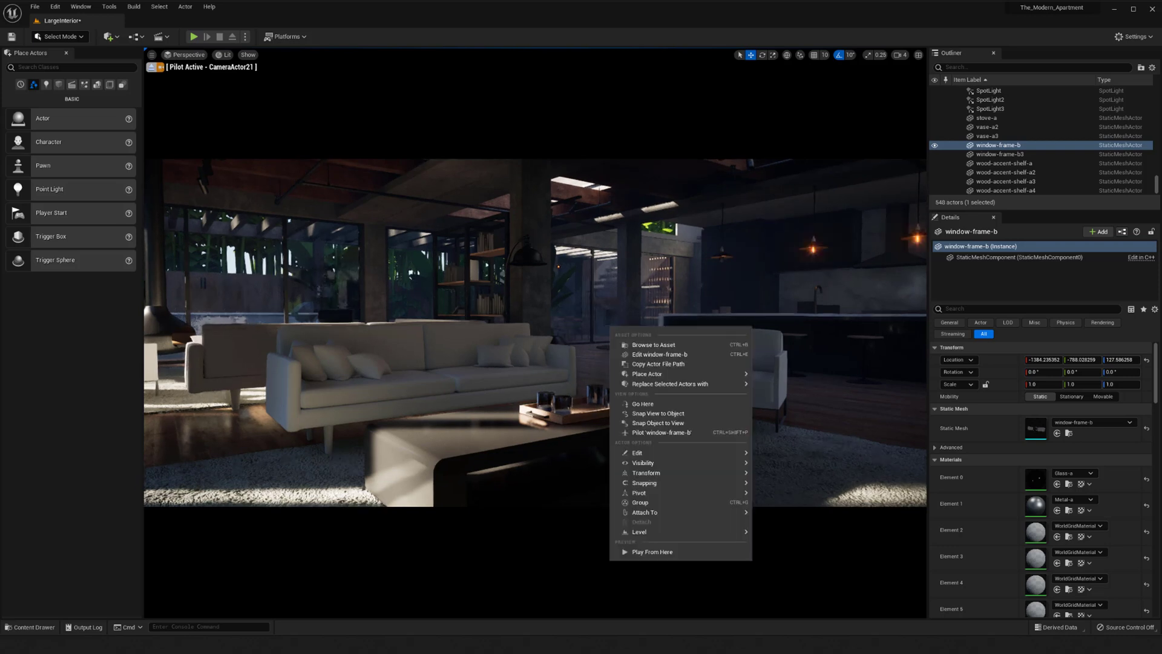
pyautogui.click(605, 418)
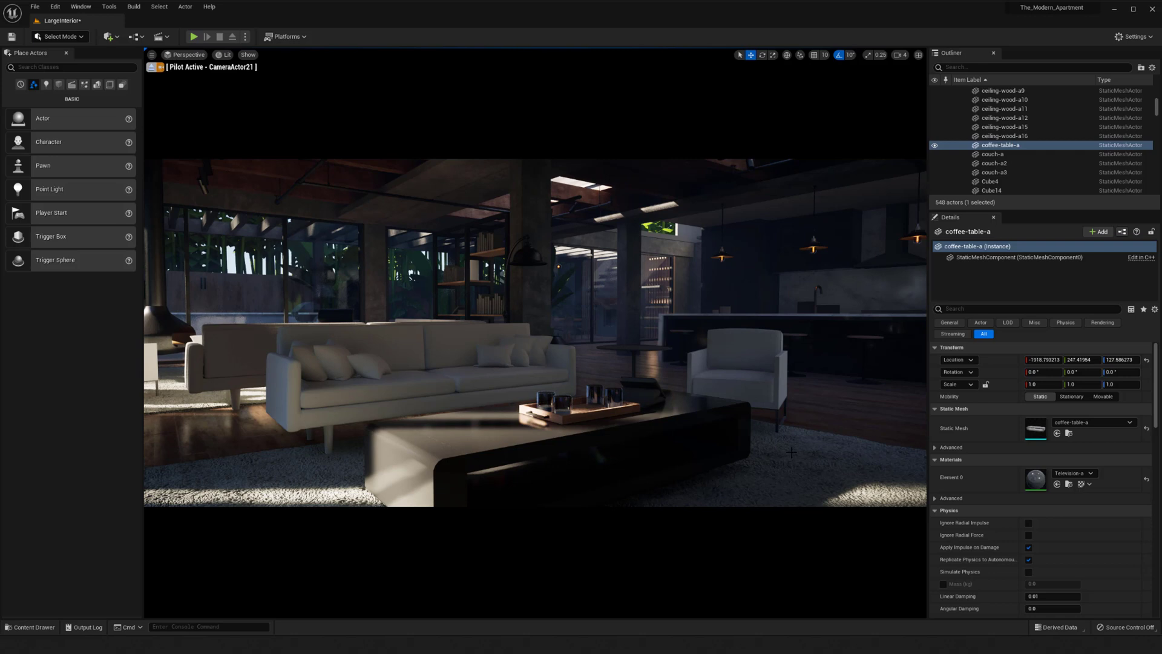
# - Move the piloted camera around the seating area to frame the coffee table, couch and white lounge chair against the curtained windows
pyautogui.press('w')
pyautogui.moveTo(790, 452); pyautogui.dragTo(781, 443, button='right')
pyautogui.press('s')
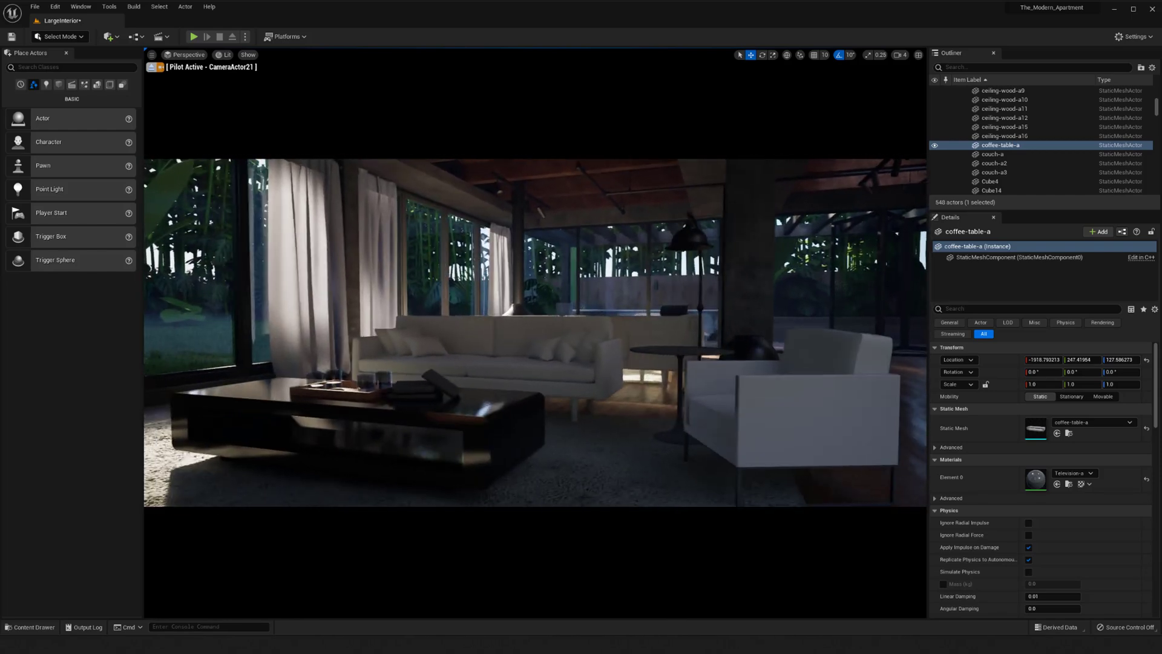
pyautogui.rightClick(769, 447)
pyautogui.press('Escape')
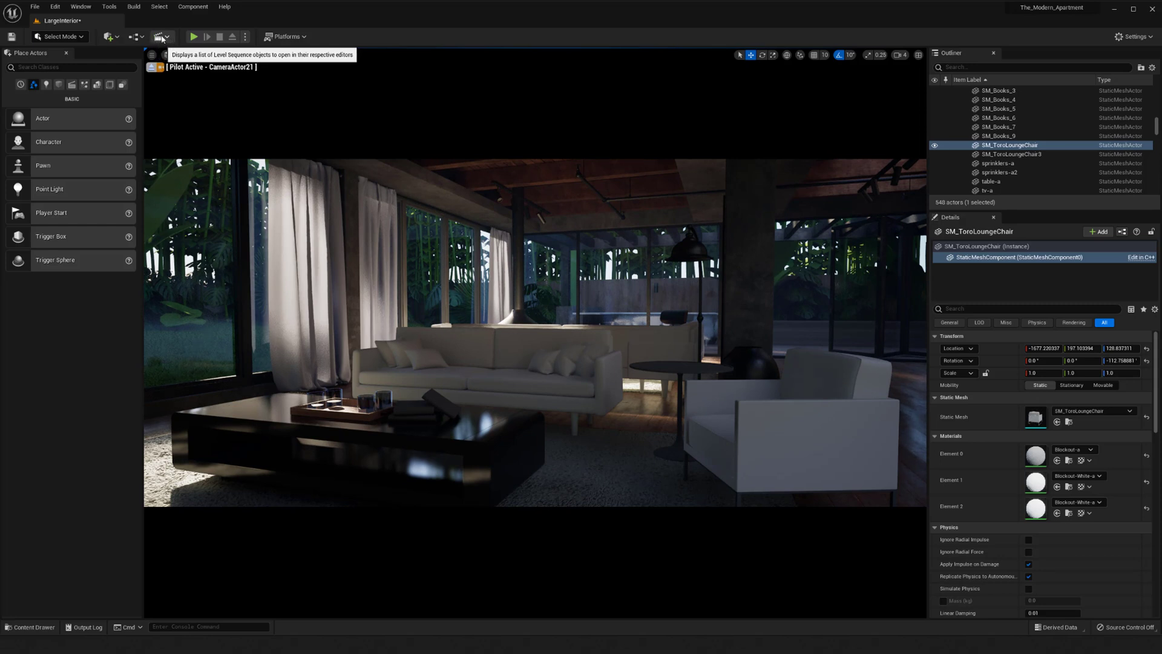
# - Add a level sequence to the level and save it as couch-flythrough-a in the Content folder
pyautogui.click(167, 39)
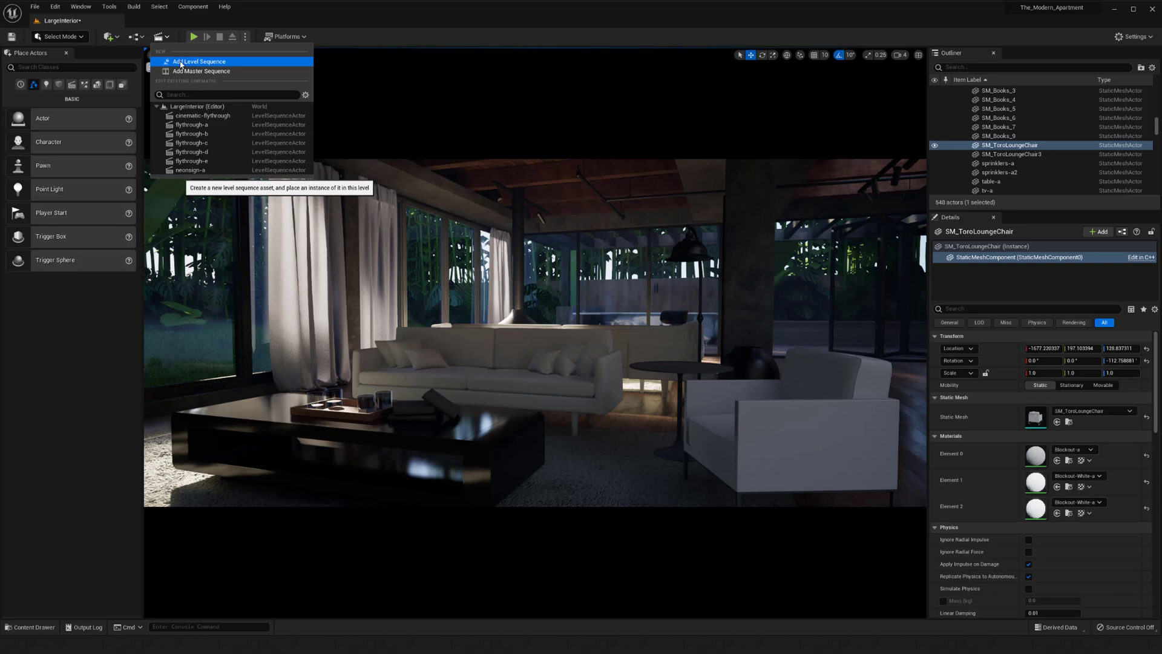
pyautogui.click(181, 63)
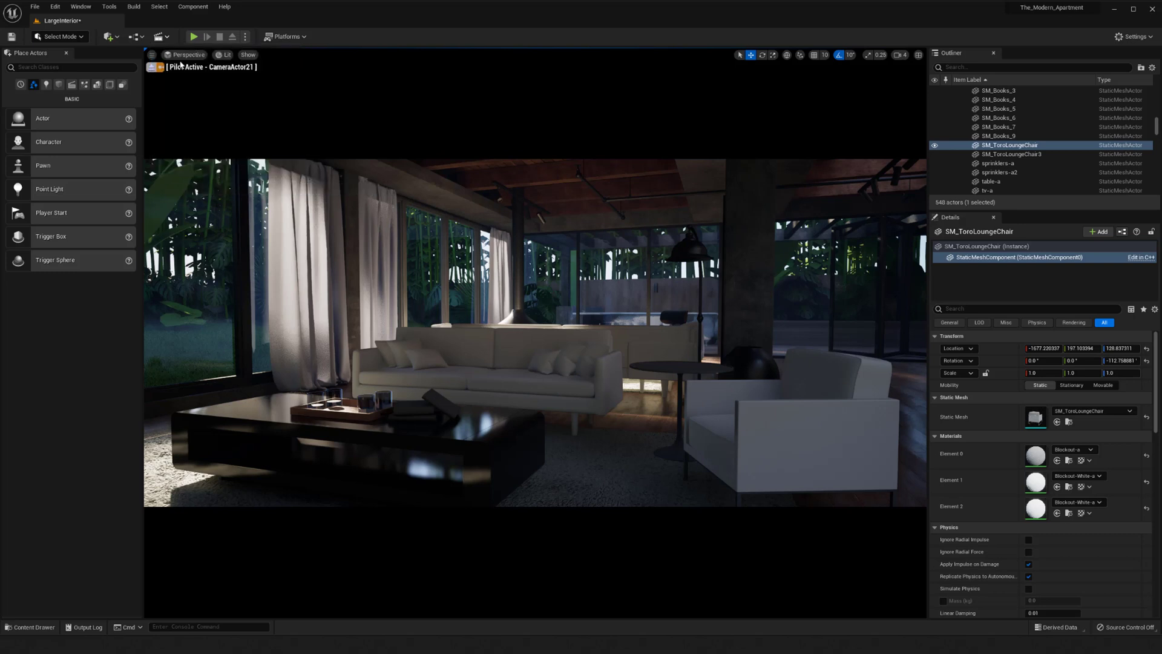
pyautogui.scroll(-1, 645, 380)
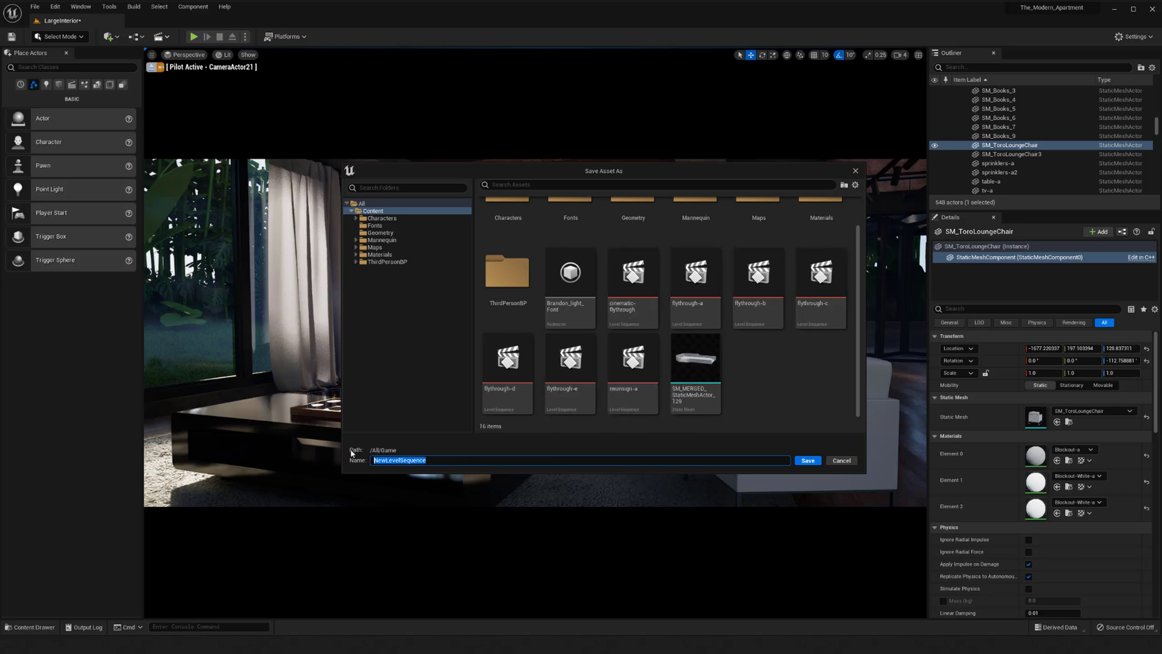
pyautogui.write('couch-flythrough-a')
pyautogui.click(806, 461)
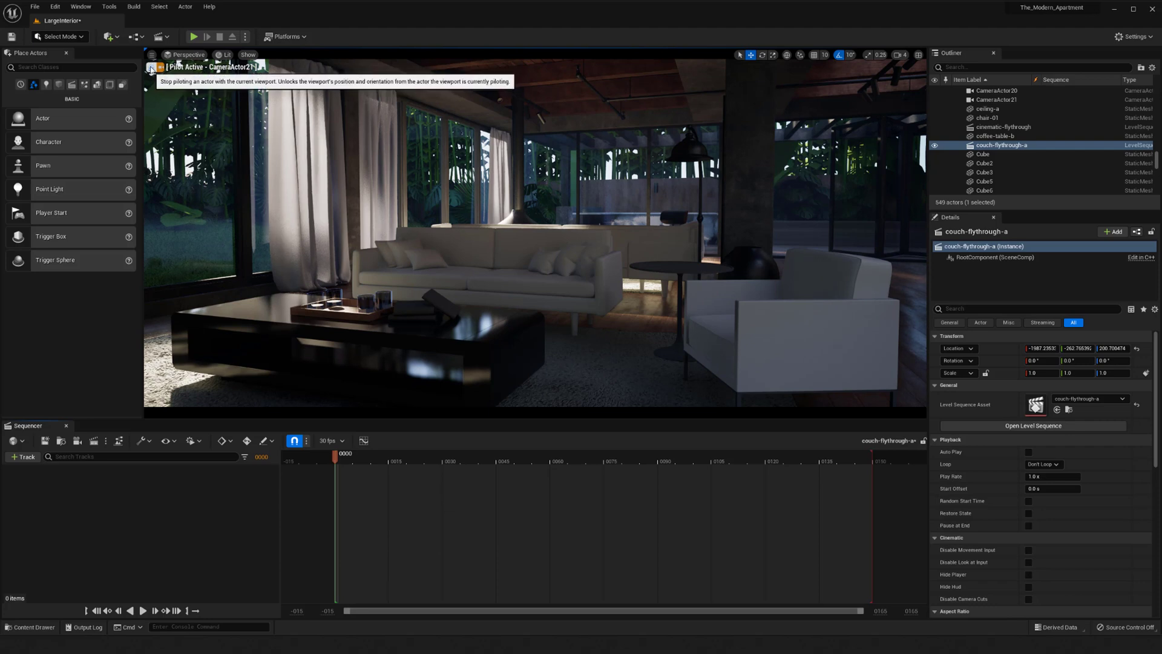
# - Add CameraActor21 to the couch-flythrough-a sequence and lock the viewport to that camera's track instead of Camera Cuts
pyautogui.click(996, 100)
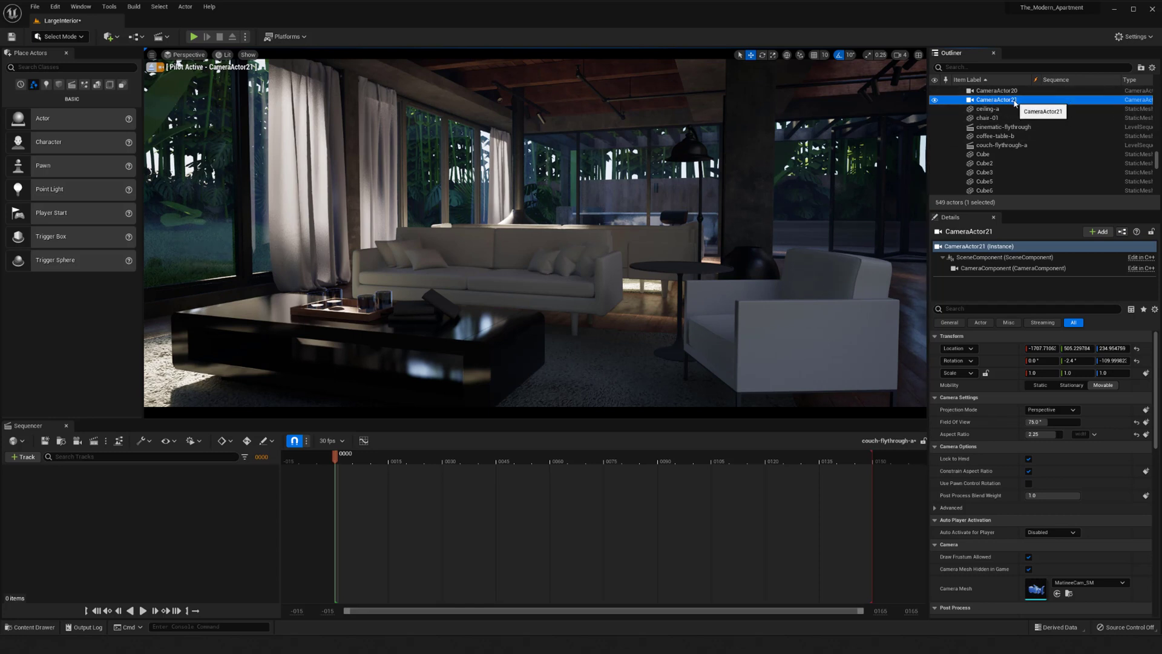
pyautogui.moveTo(1014, 103); pyautogui.dragTo(120, 524)
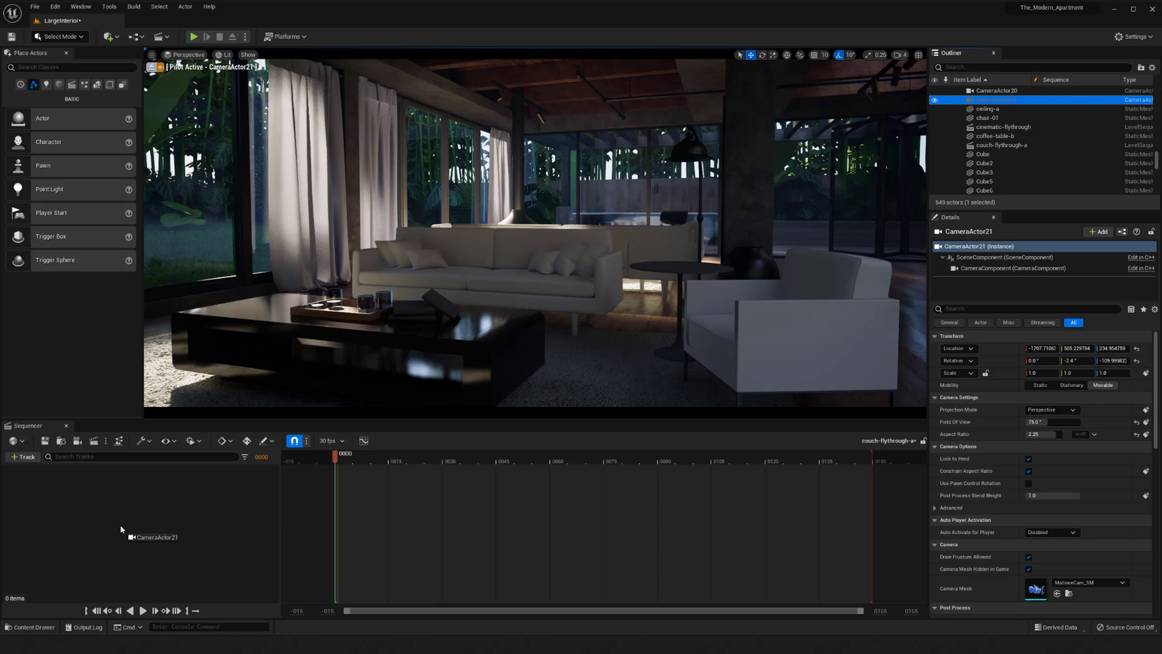
pyautogui.moveTo(120, 525); pyautogui.dragTo(93, 509)
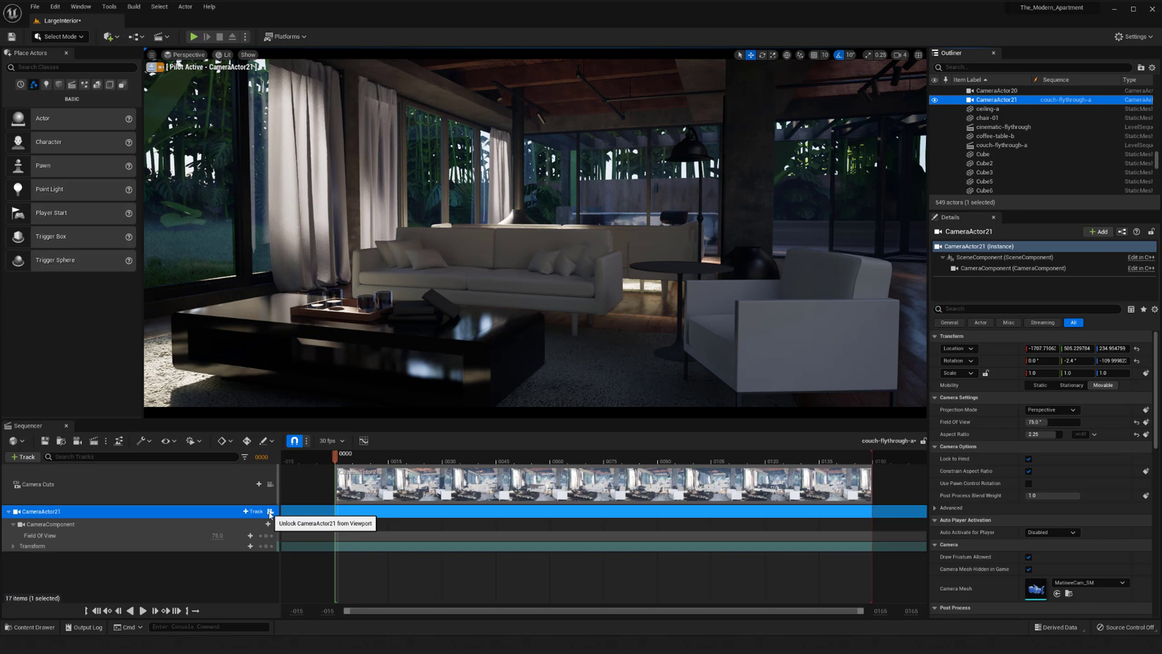
pyautogui.click(270, 484)
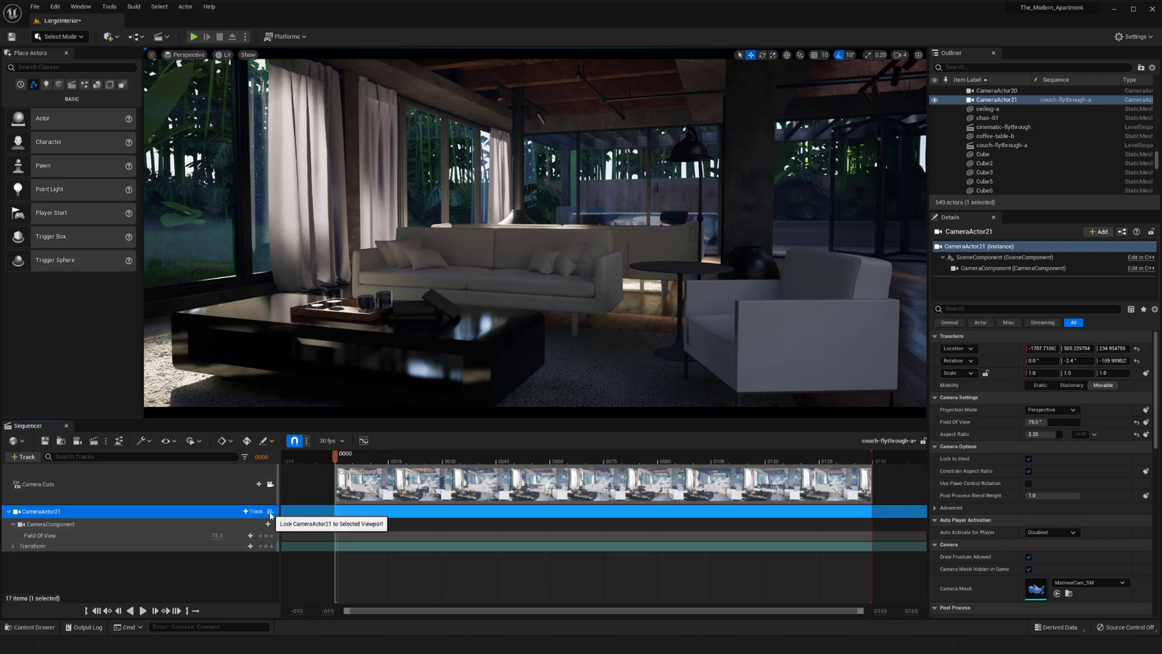
pyautogui.click(270, 511)
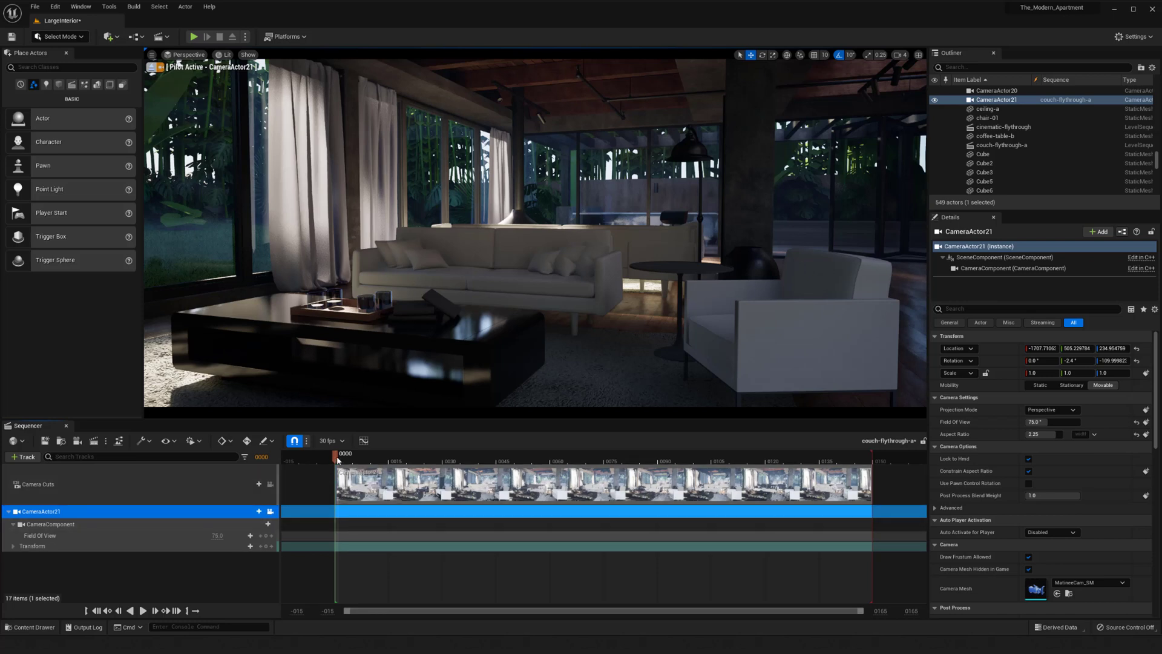
# - Reframe the piloted camera at frame 0 for the opening shot of the coffee table, couch and white armchair beside the windows
pyautogui.moveTo(337, 460); pyautogui.dragTo(337, 508)
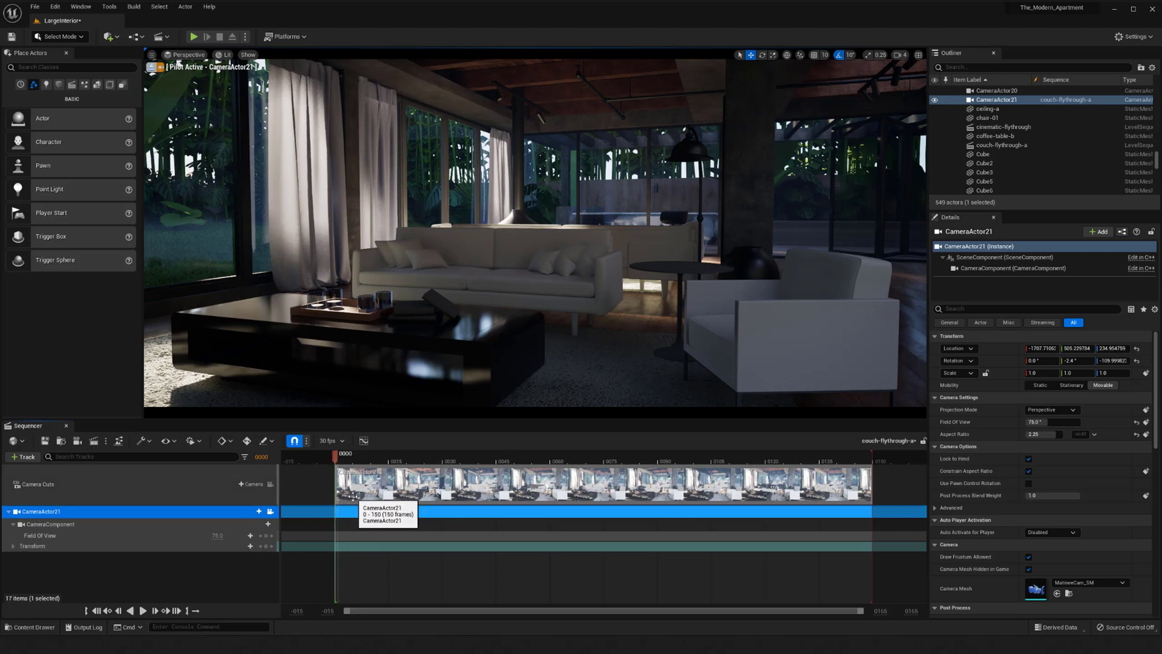
pyautogui.moveTo(589, 374); pyautogui.dragTo(576, 369, button='middle')
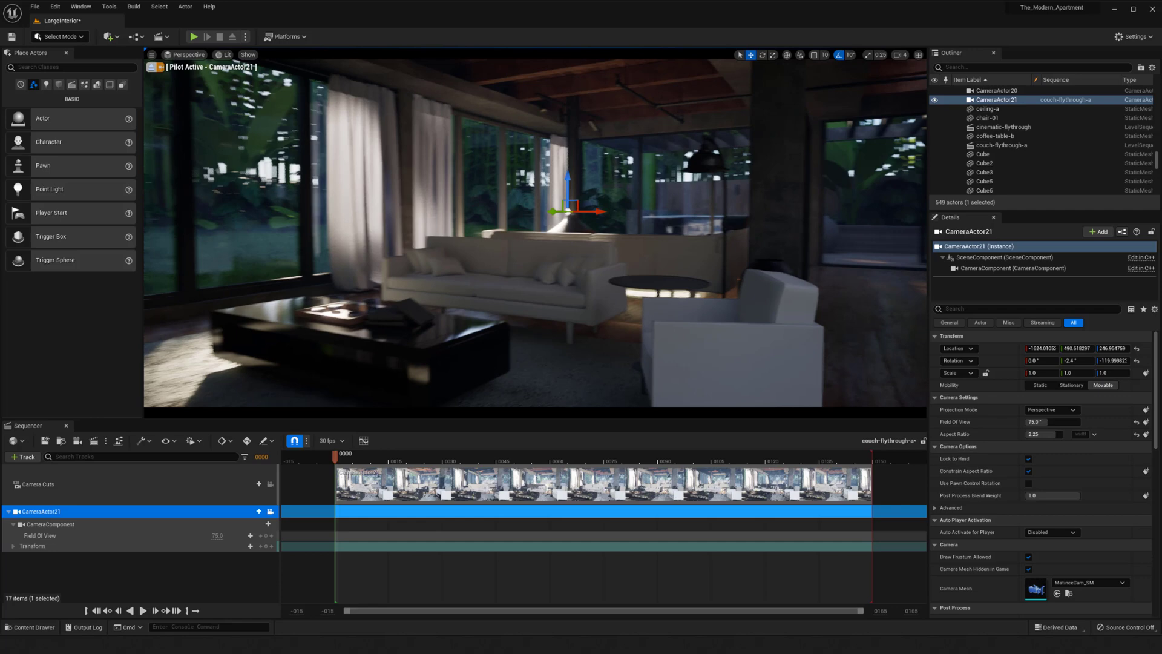
pyautogui.moveTo(593, 339); pyautogui.dragTo(579, 364)
pyautogui.rightClick(593, 355)
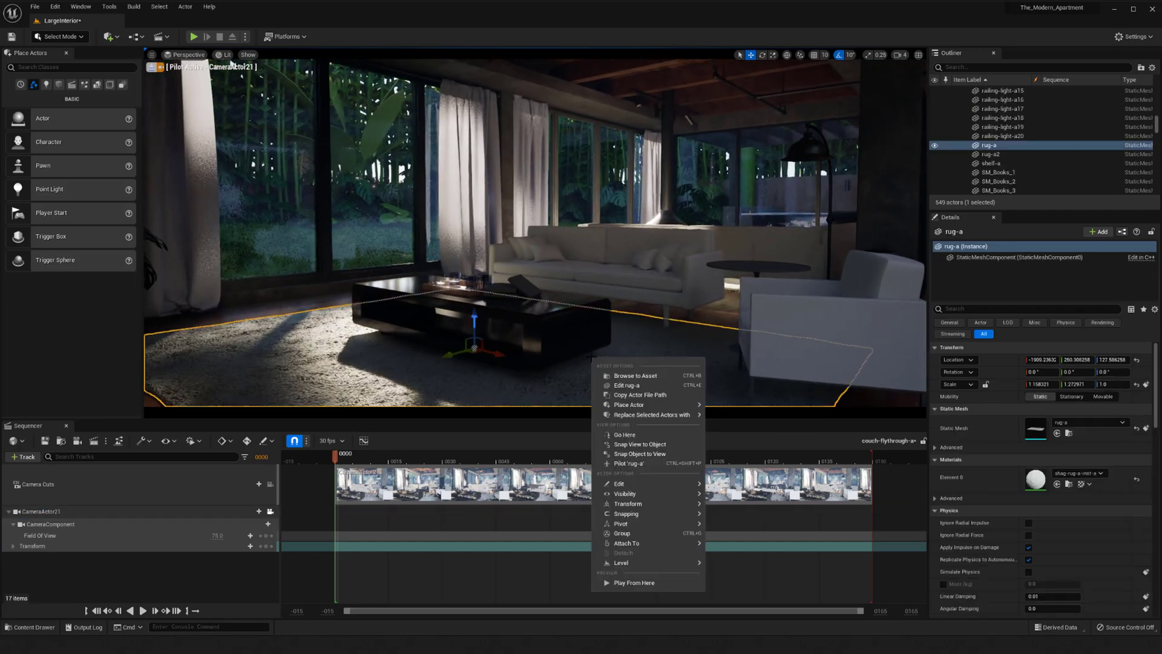
pyautogui.rightClick(593, 354)
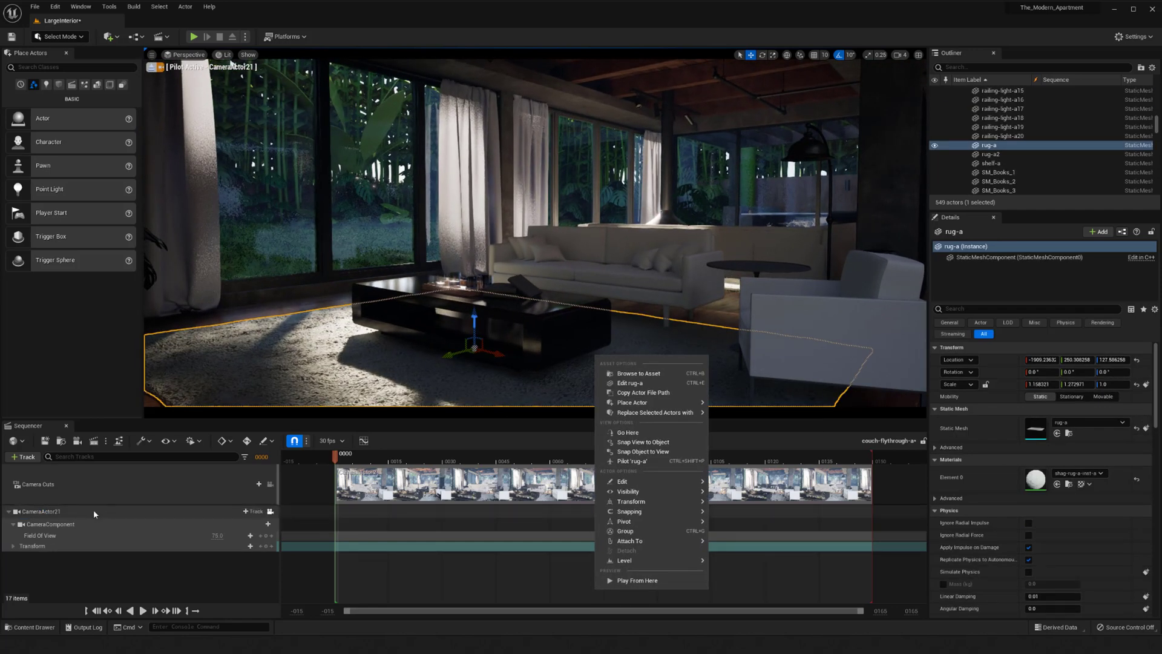
pyautogui.press('Escape')
pyautogui.moveTo(393, 363); pyautogui.dragTo(391, 390)
pyautogui.press('Escape')
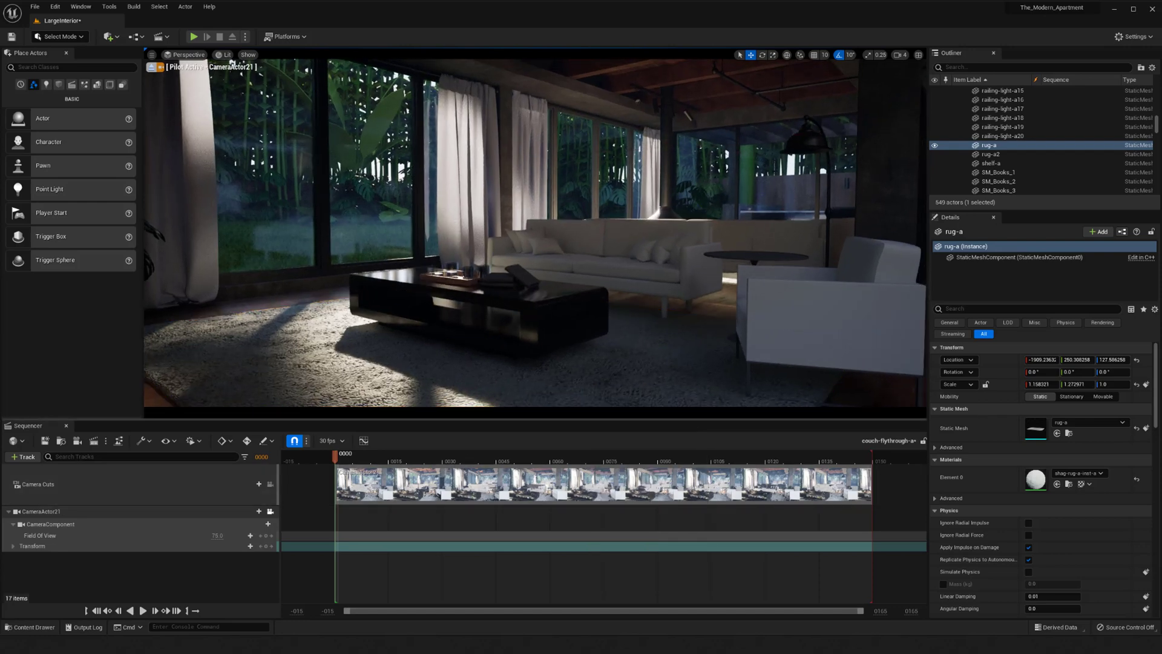
pyautogui.scroll(3, 231, 63)
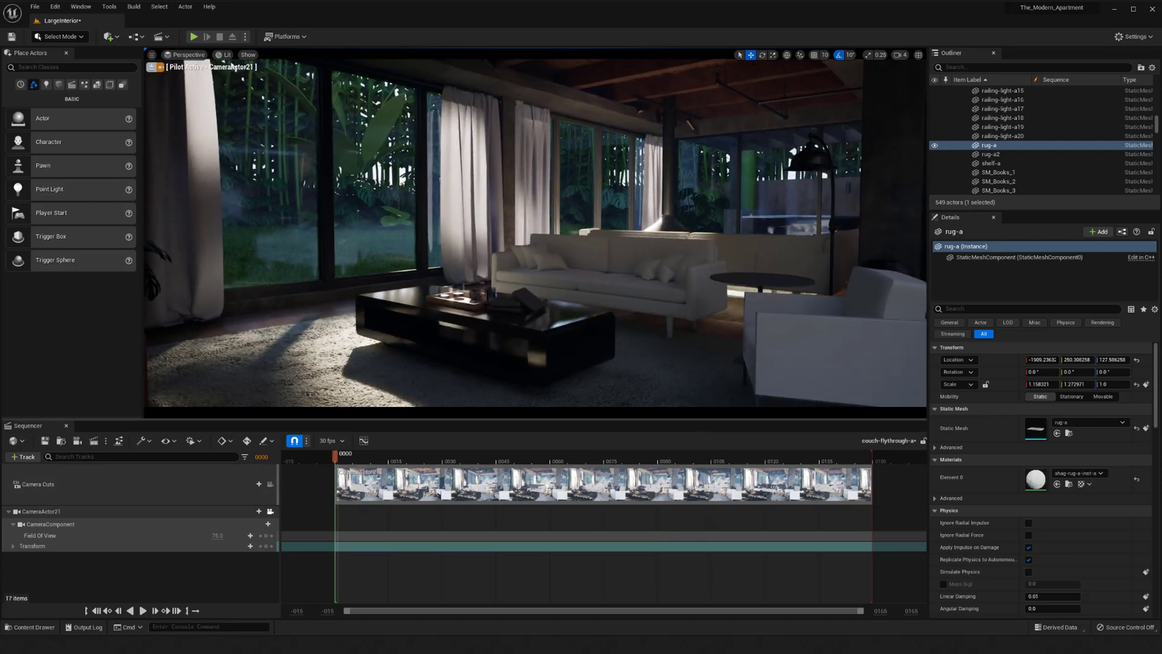
pyautogui.scroll(2, 233, 67)
pyautogui.moveTo(233, 66); pyautogui.dragTo(266, 58)
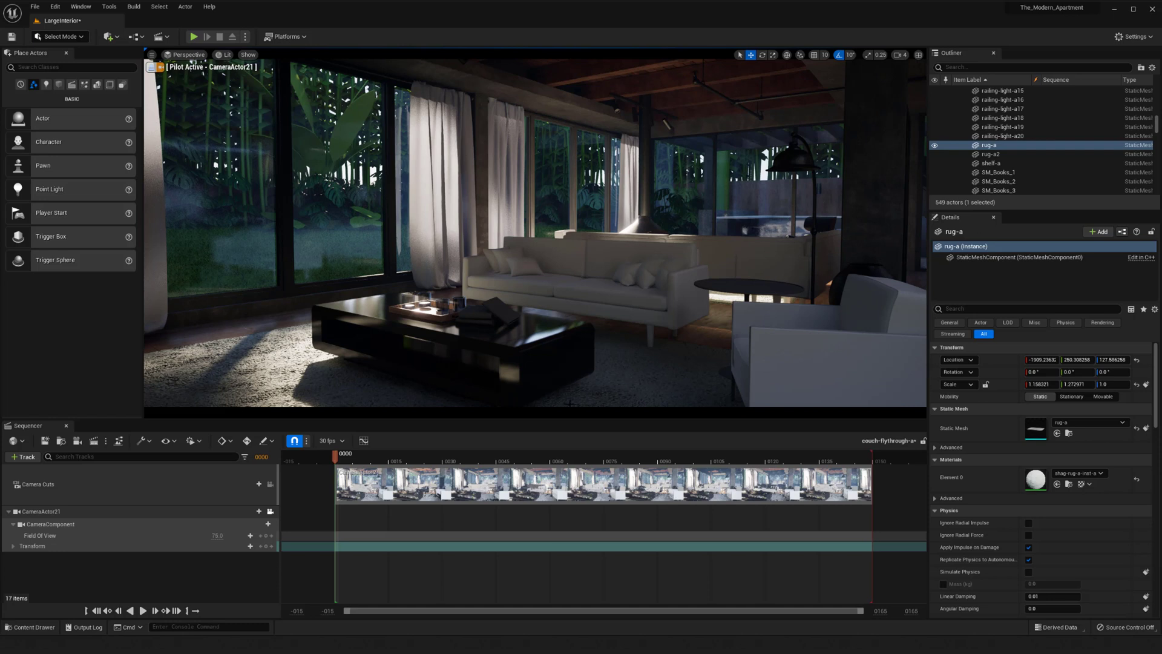
# - Key the whole Transform track of CameraActor21 at frame 0, covering location, rotation and scale
pyautogui.click(13, 547)
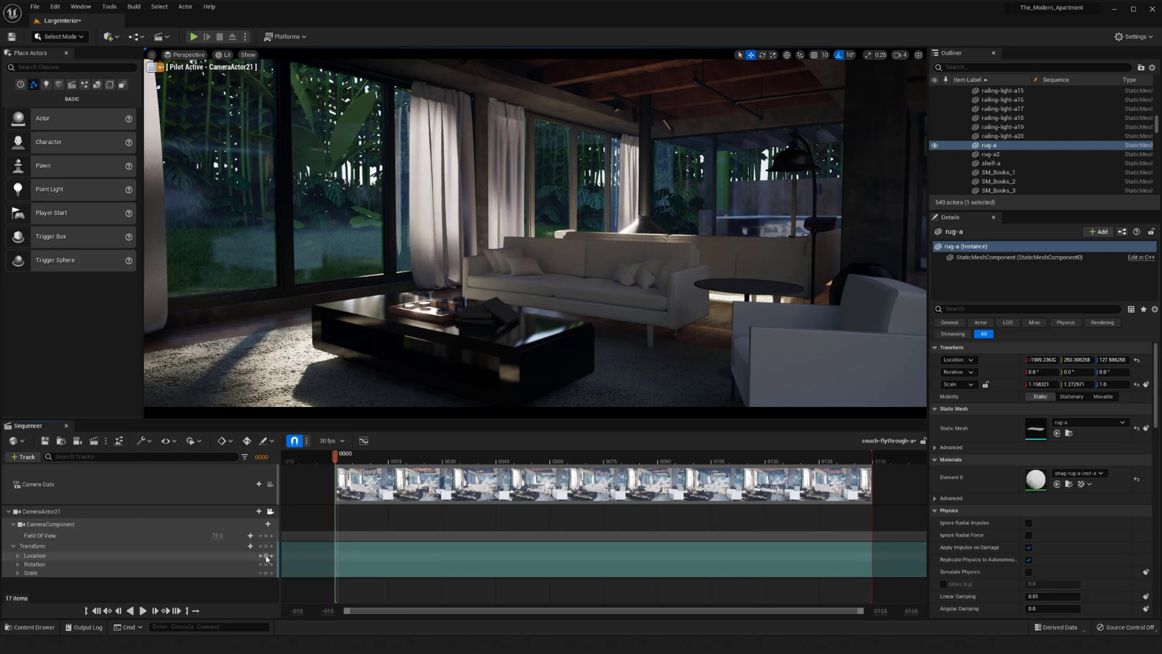
pyautogui.click(13, 547)
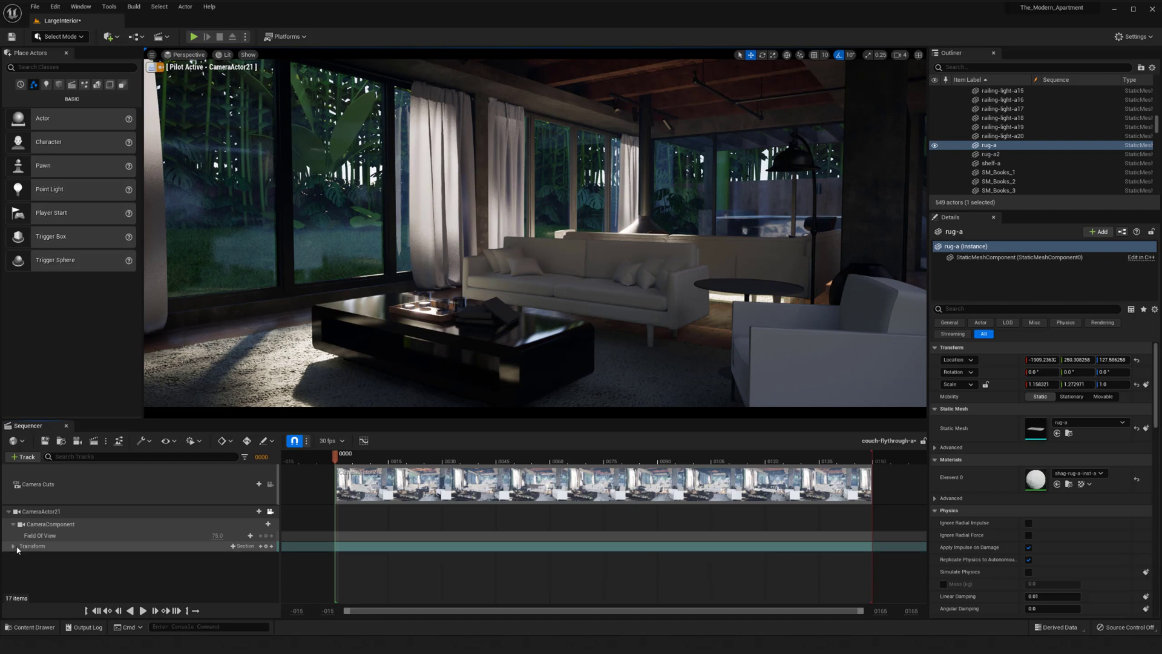
pyautogui.click(266, 546)
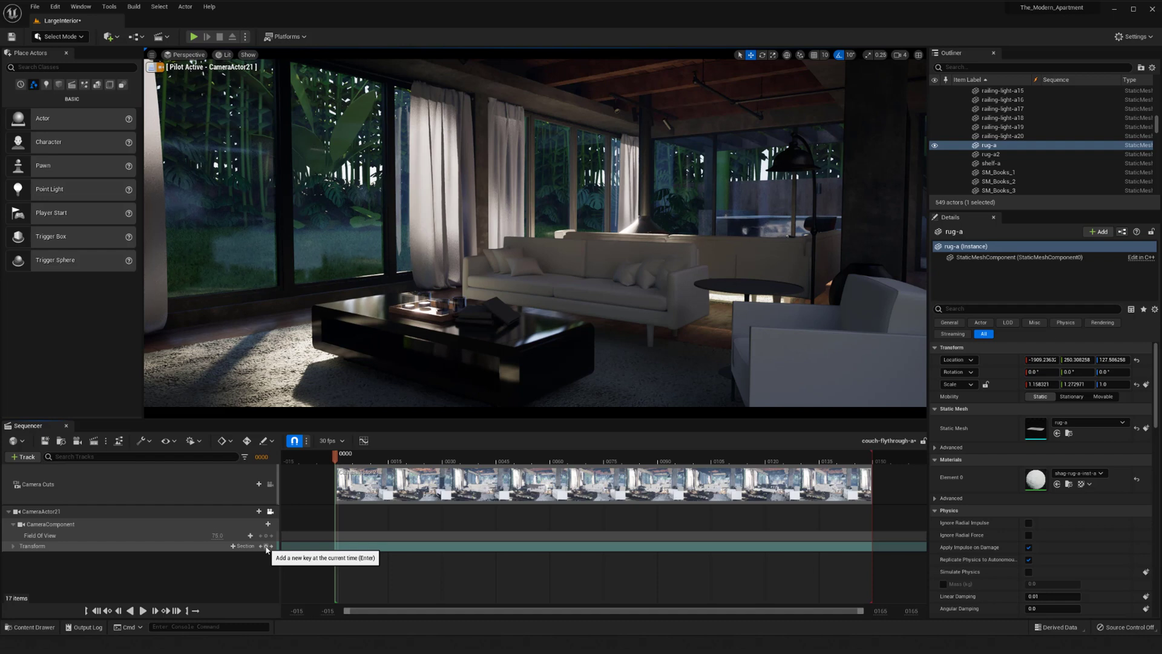
pyautogui.click(265, 546)
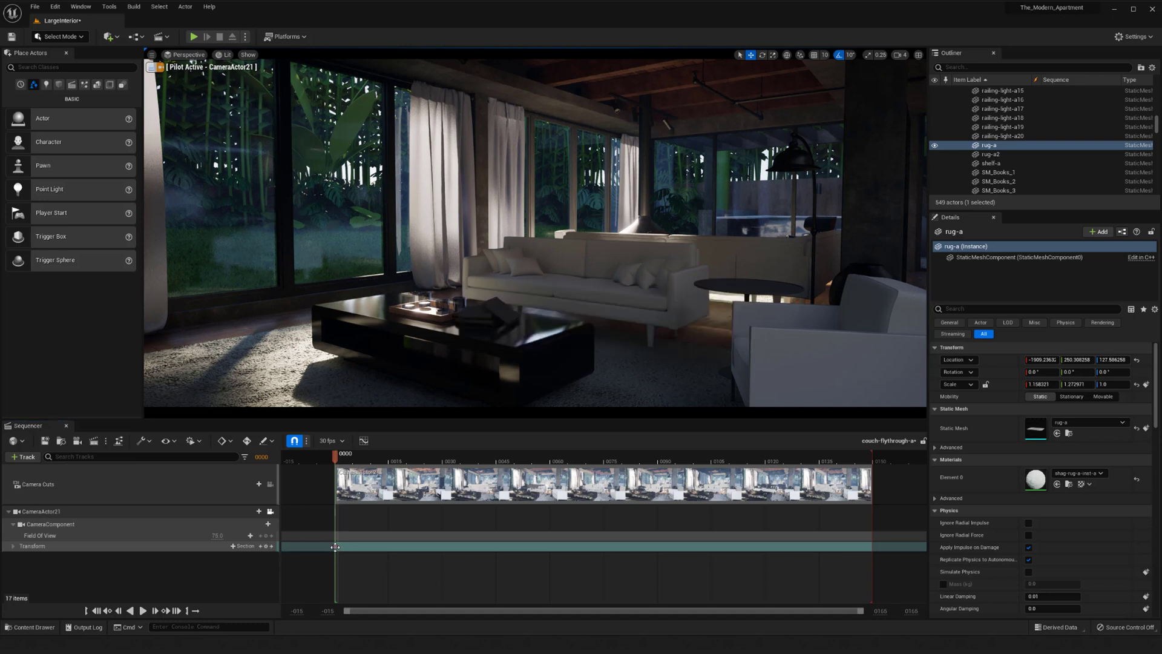
pyautogui.click(335, 546)
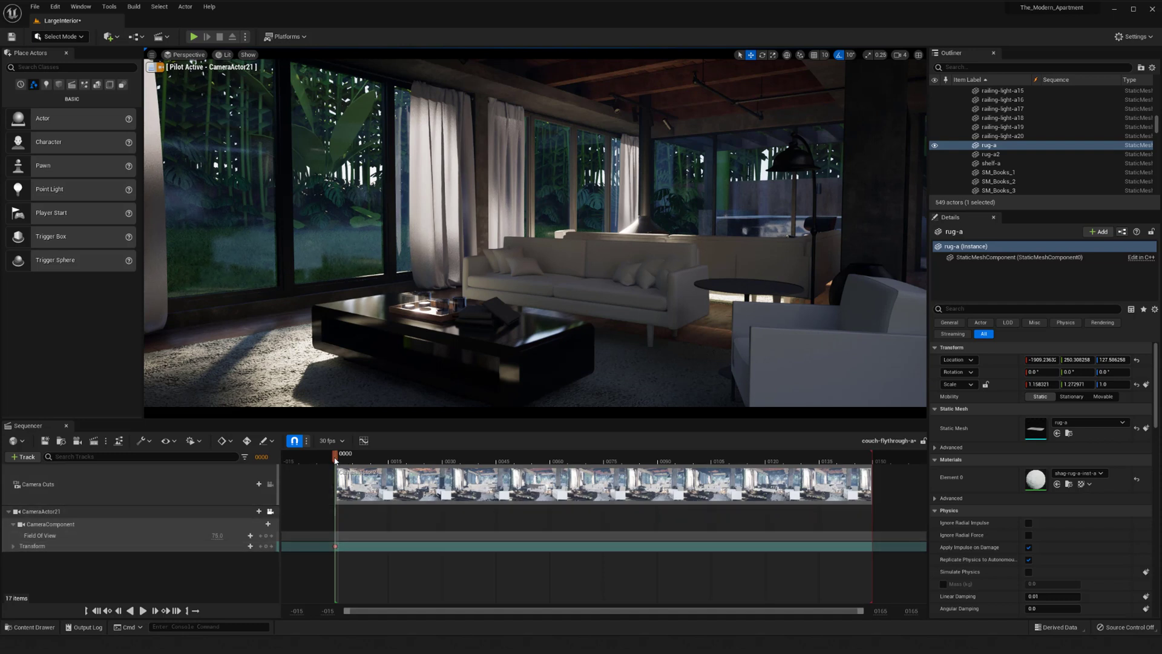
# - At frame 149, move the piloted camera to face the couch across the coffee table with the kitchen behind, and key its transform
pyautogui.moveTo(334, 458); pyautogui.dragTo(872, 458)
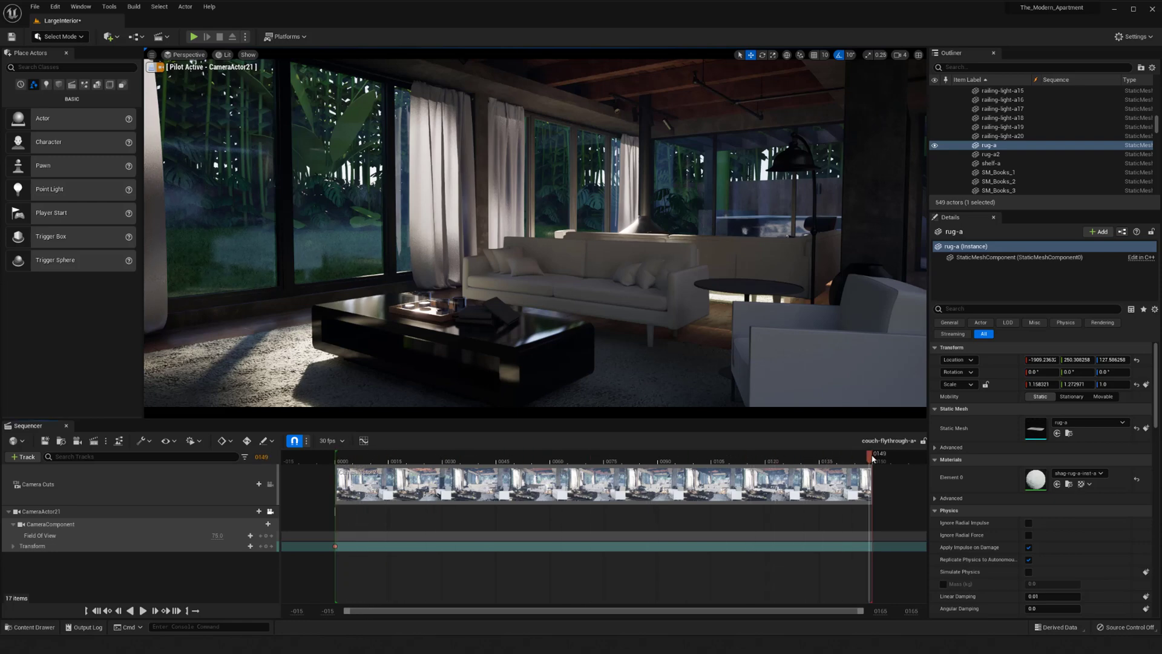
pyautogui.rightClick(719, 351)
pyautogui.moveTo(720, 351); pyautogui.dragTo(750, 354, button='right')
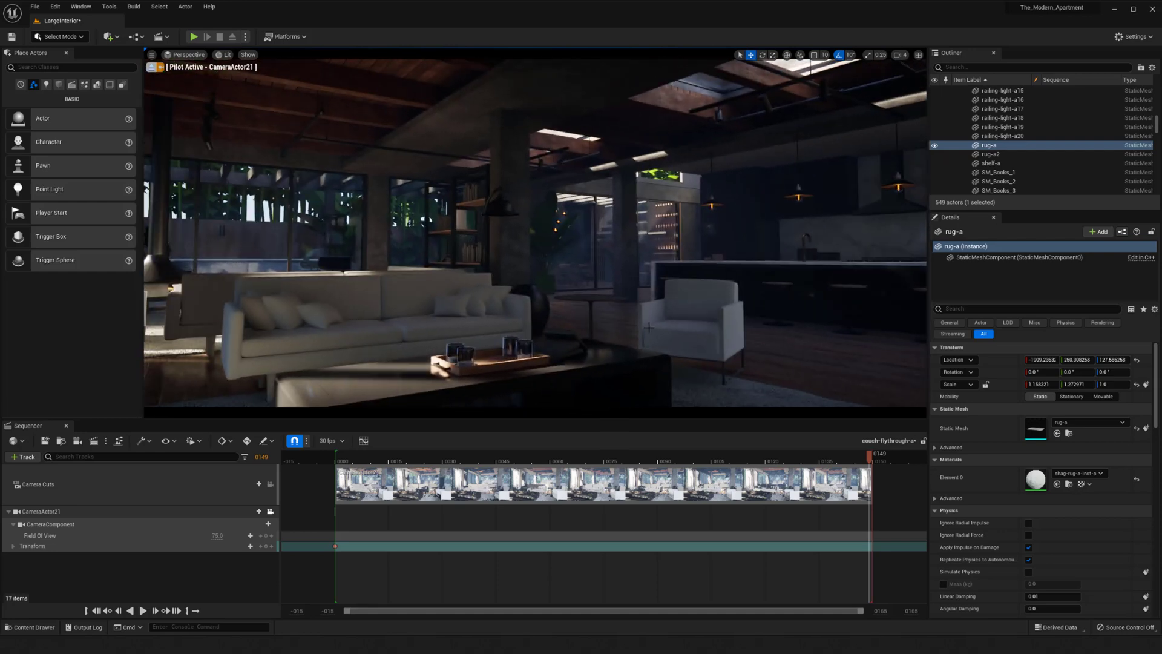
pyautogui.moveTo(589, 355)
pyautogui.mouseDown(button='right')
pyautogui.moveTo(533, 355)
pyautogui.moveTo(600, 342)
pyautogui.mouseUp(button='right')
pyautogui.rightClick(592, 350)
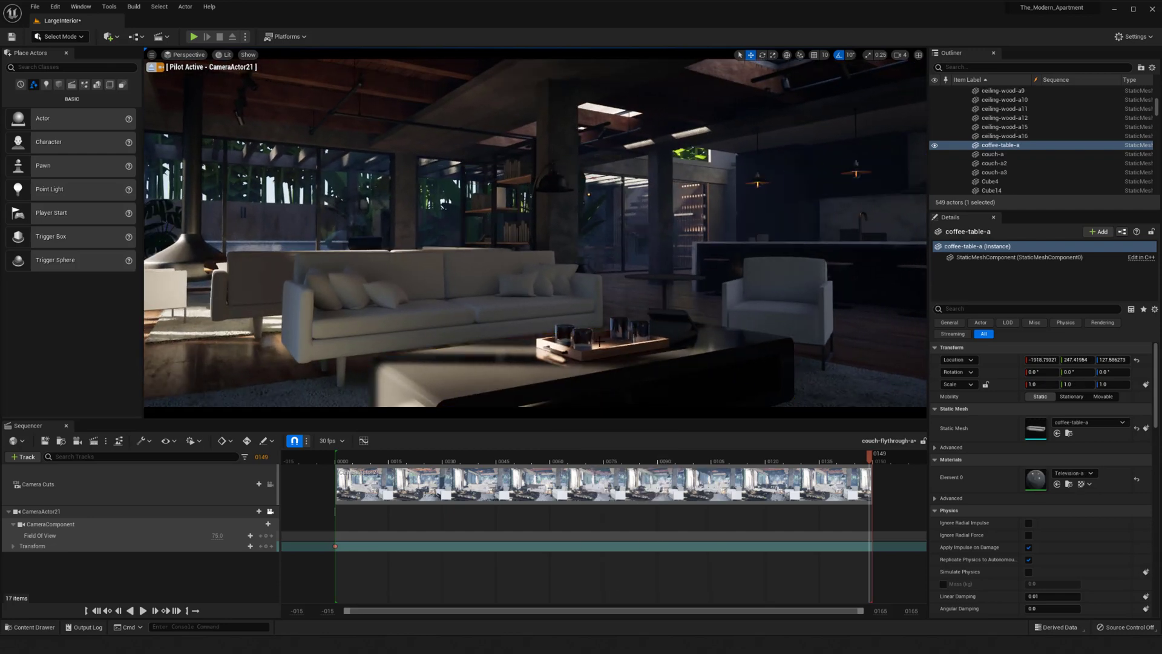
pyautogui.click(268, 549)
# - Lock the viewport to Camera Cuts and play the sequence from the start to review the camera move
pyautogui.moveTo(870, 460); pyautogui.dragTo(341, 491)
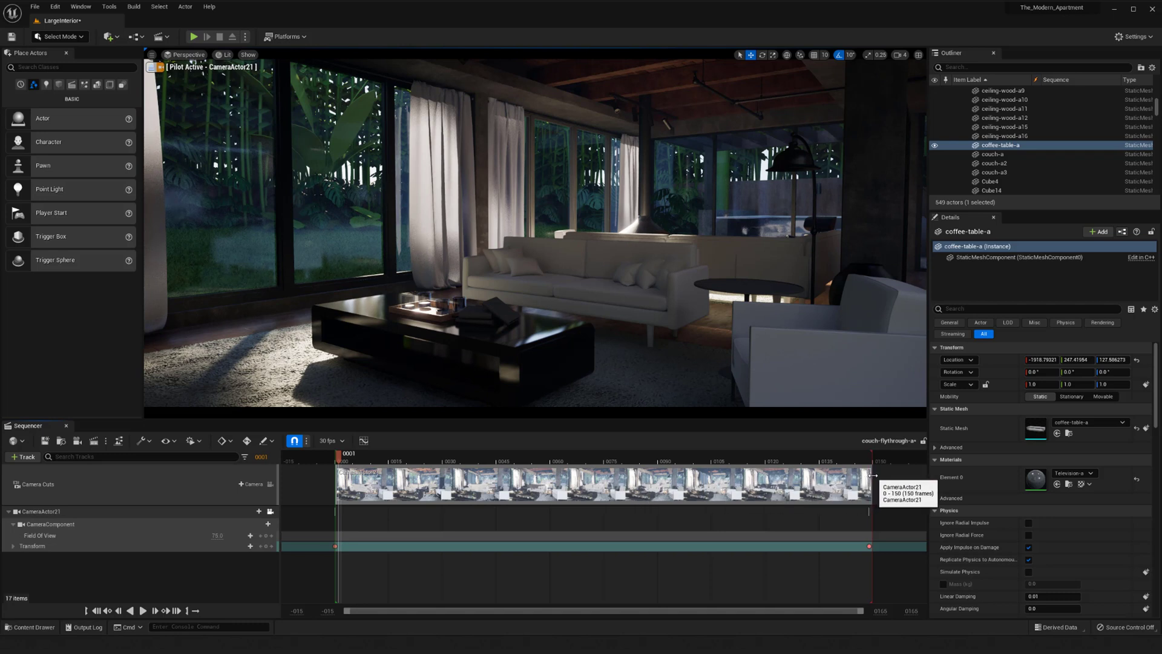
pyautogui.moveTo(867, 477)
pyautogui.mouseDown()
pyautogui.moveTo(690, 484)
pyautogui.moveTo(873, 486)
pyautogui.mouseUp()
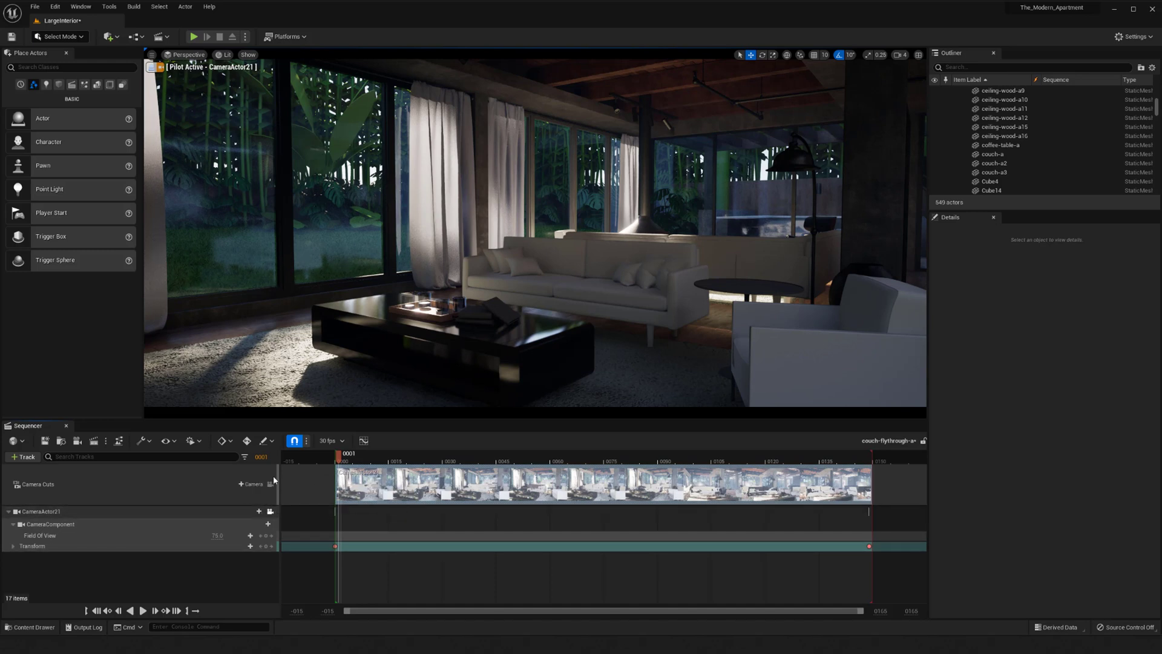
pyautogui.click(143, 611)
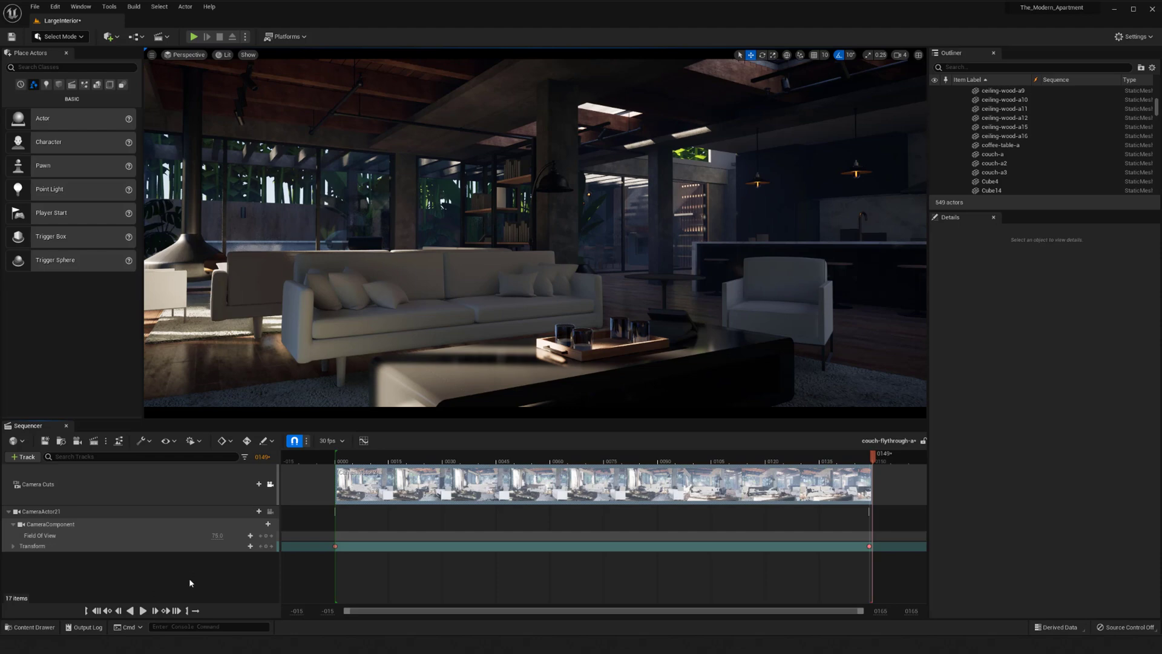
pyautogui.click(143, 611)
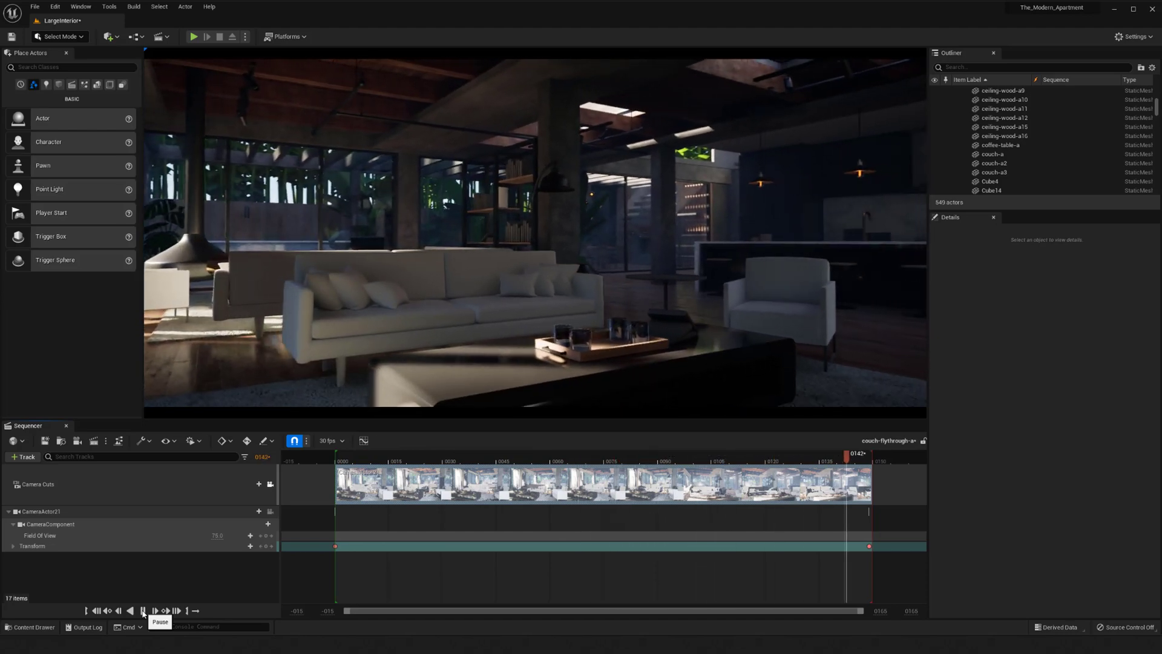
pyautogui.click(143, 611)
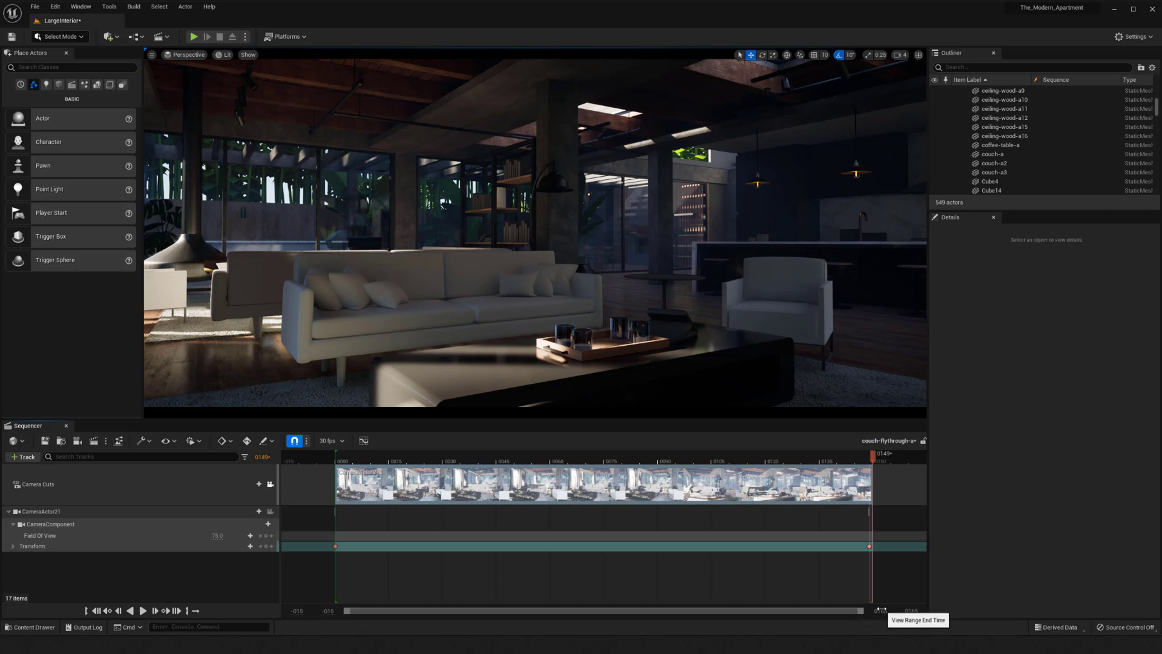
# - Lengthen the sequence to frame 345, extending the playback range and Camera Cuts section and moving the closing transform key there
pyautogui.moveTo(880, 609); pyautogui.dragTo(1042, 609)
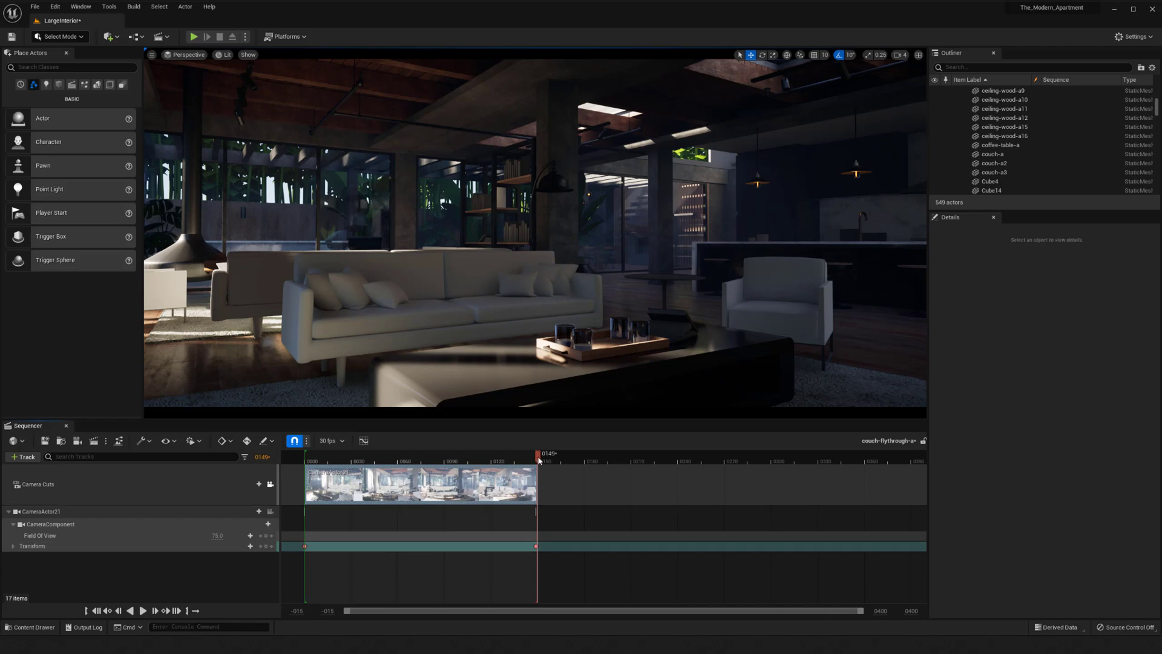
pyautogui.moveTo(541, 459); pyautogui.dragTo(307, 476)
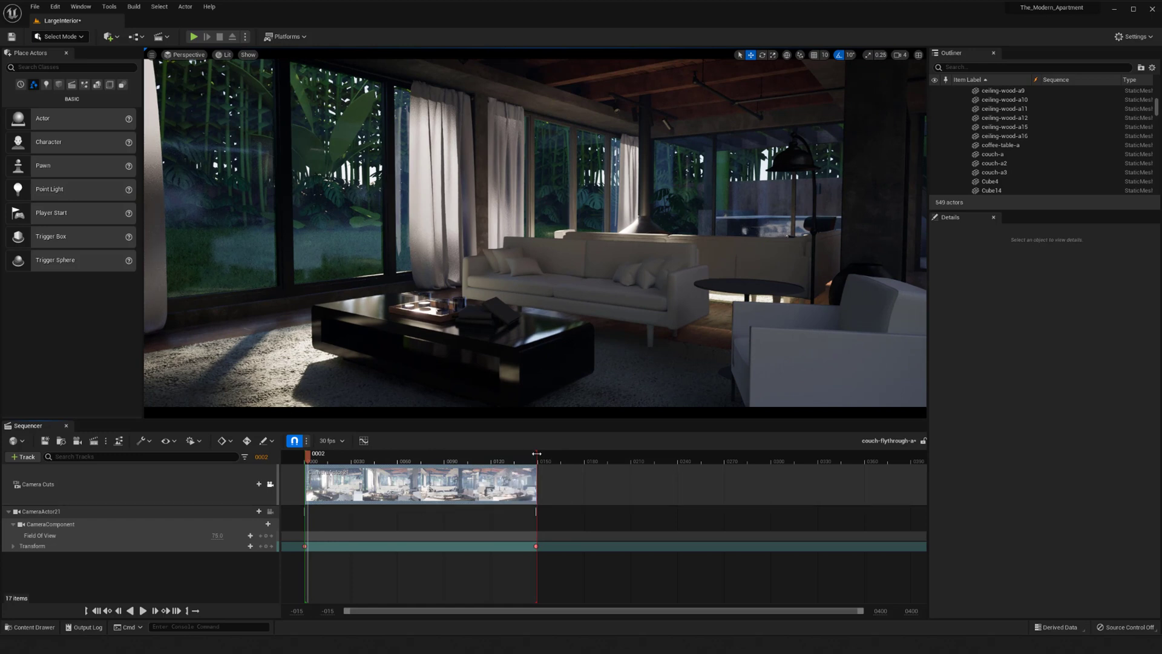
pyautogui.moveTo(536, 453)
pyautogui.mouseDown()
pyautogui.moveTo(860, 471)
pyautogui.moveTo(817, 475)
pyautogui.moveTo(841, 473)
pyautogui.mouseUp()
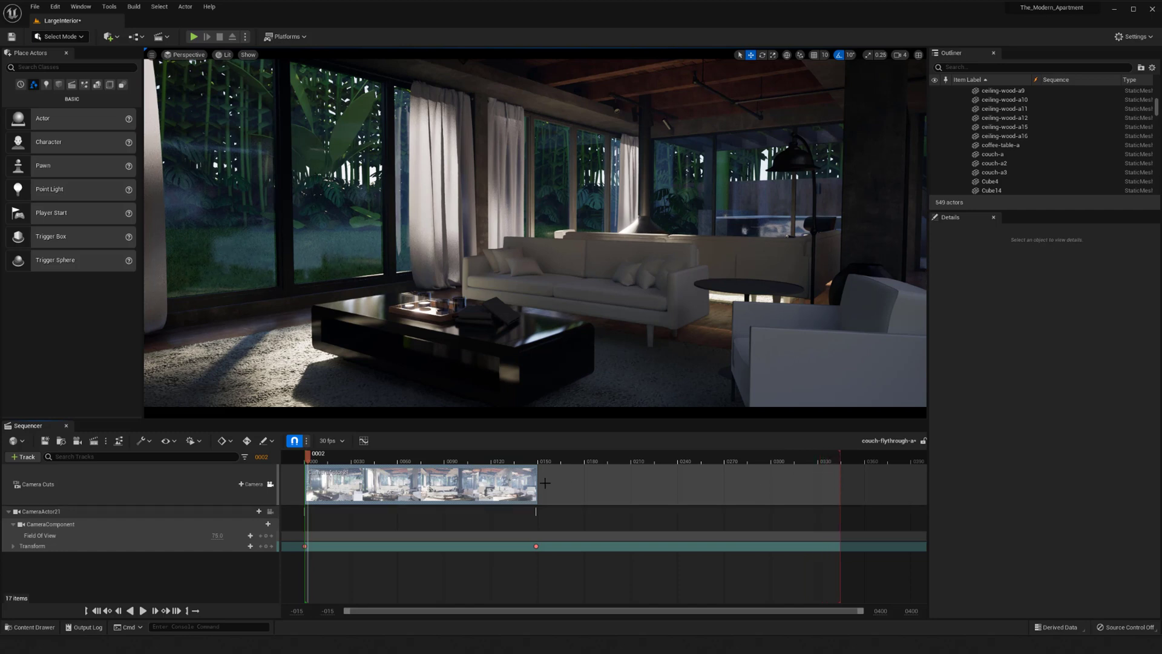
pyautogui.moveTo(537, 484); pyautogui.dragTo(837, 484)
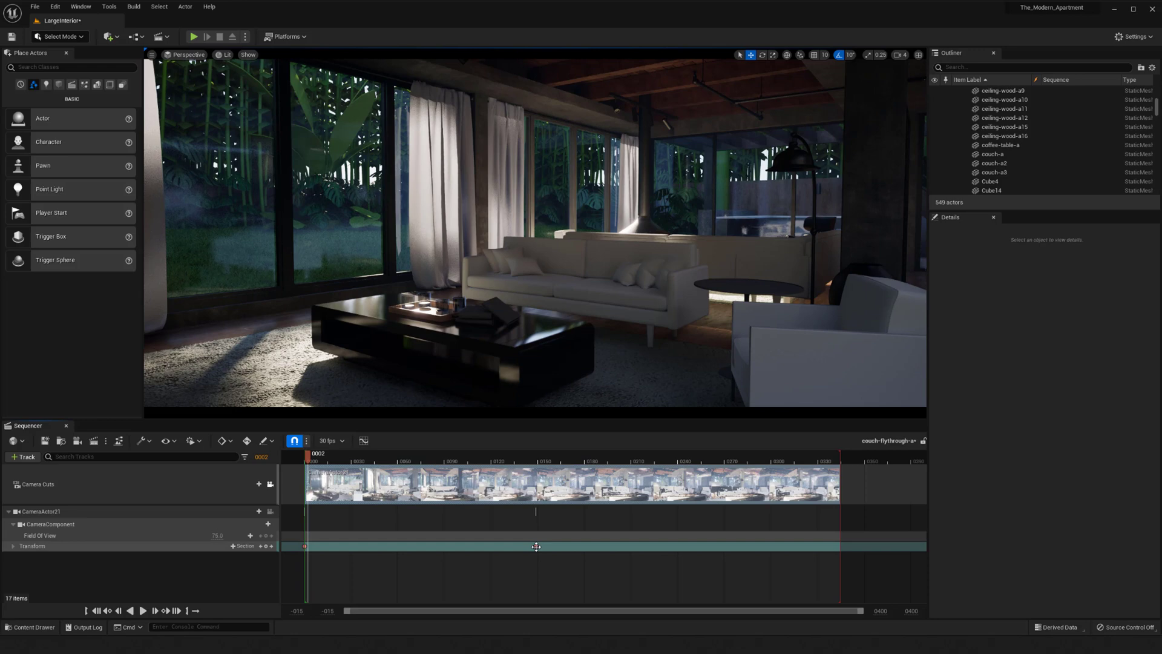
pyautogui.moveTo(537, 547); pyautogui.dragTo(555, 544)
pyautogui.moveTo(766, 551); pyautogui.dragTo(841, 547)
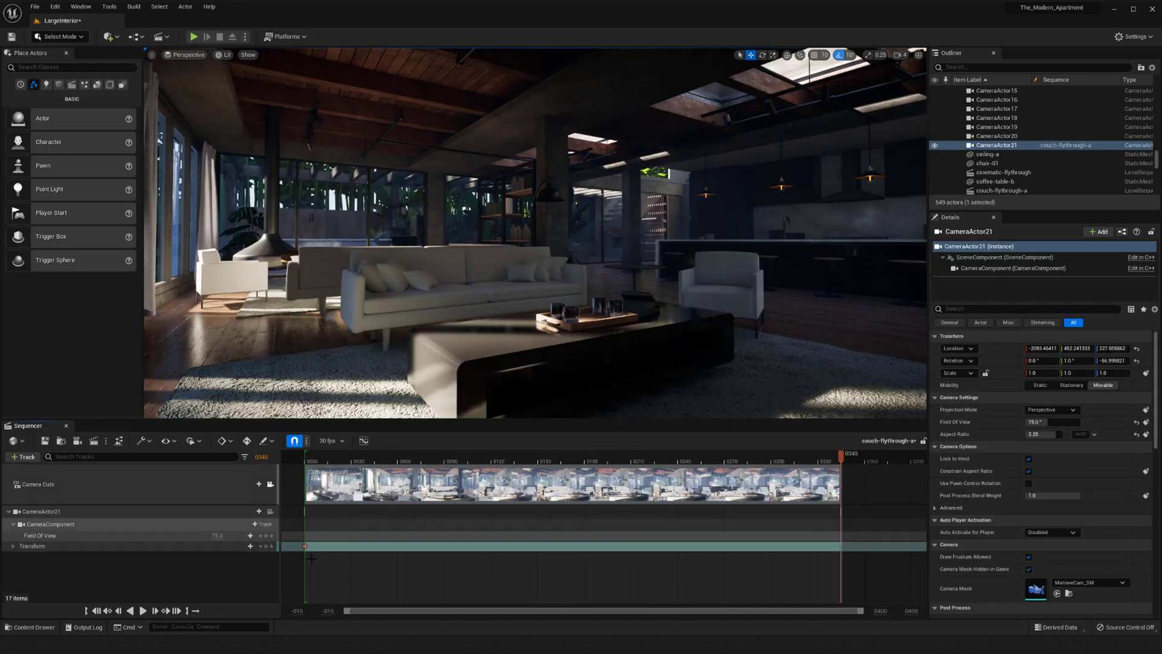
# - Play the lengthened sequence to check the slower camera move and its easing
pyautogui.click(143, 610)
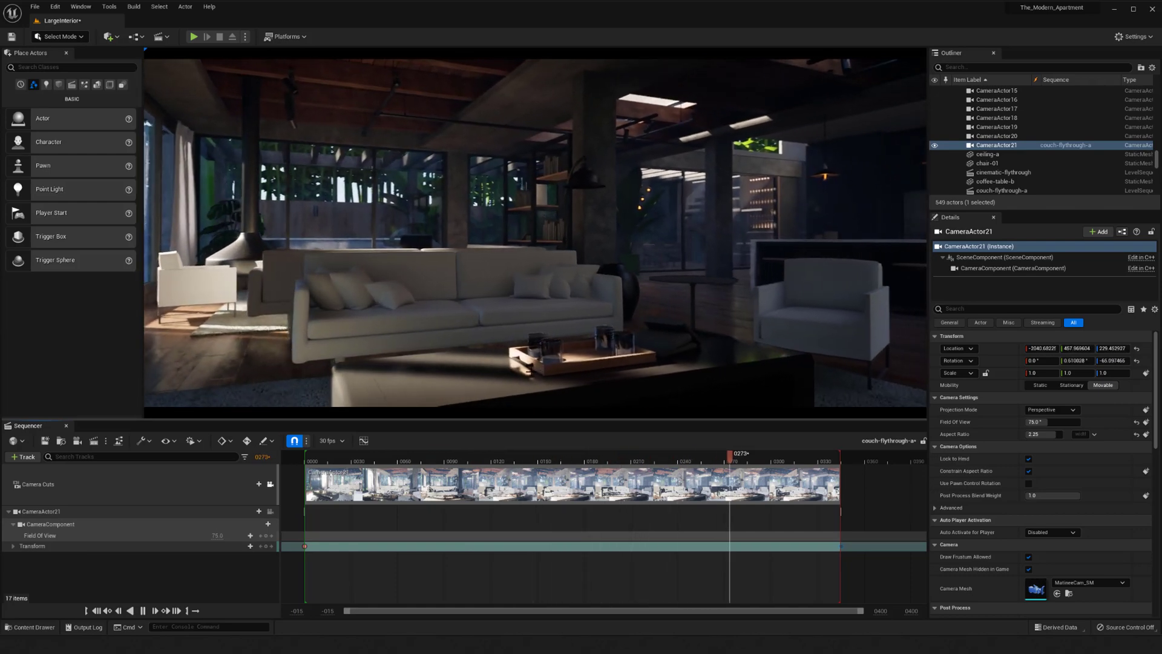
pyautogui.click(143, 610)
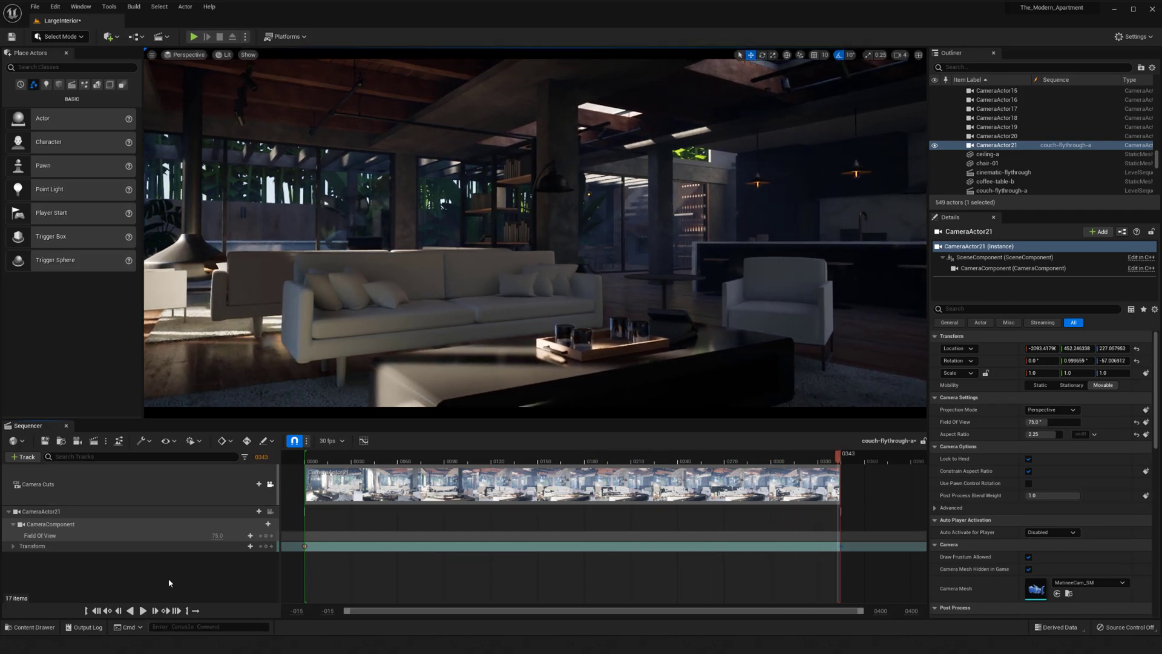
pyautogui.click(143, 610)
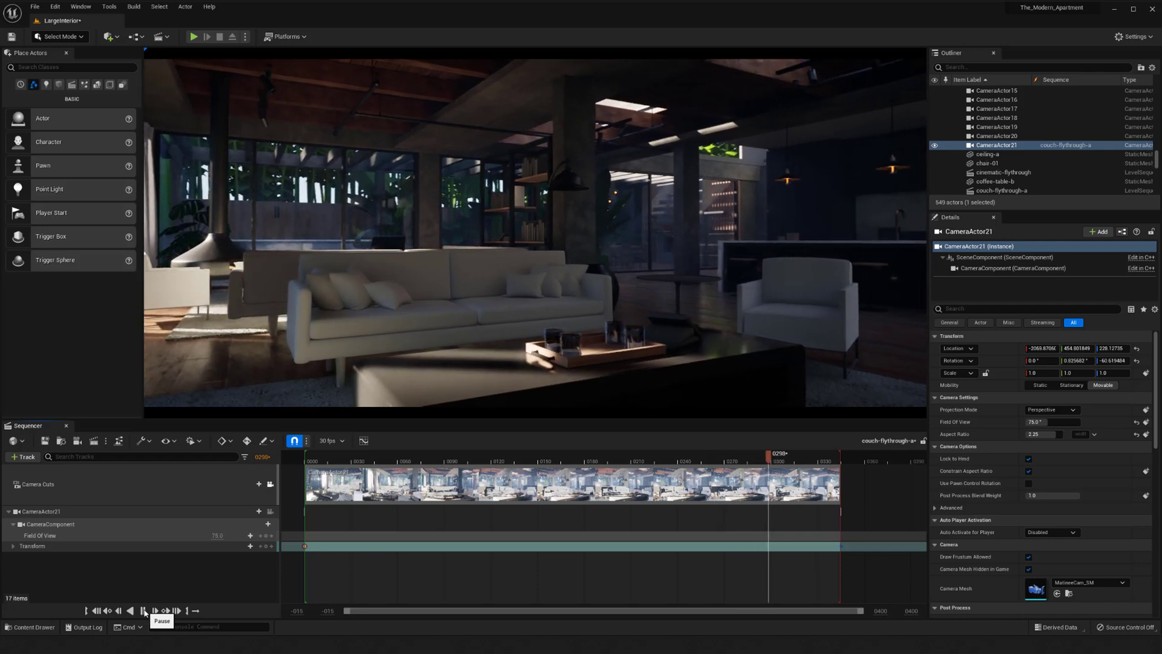
pyautogui.click(143, 611)
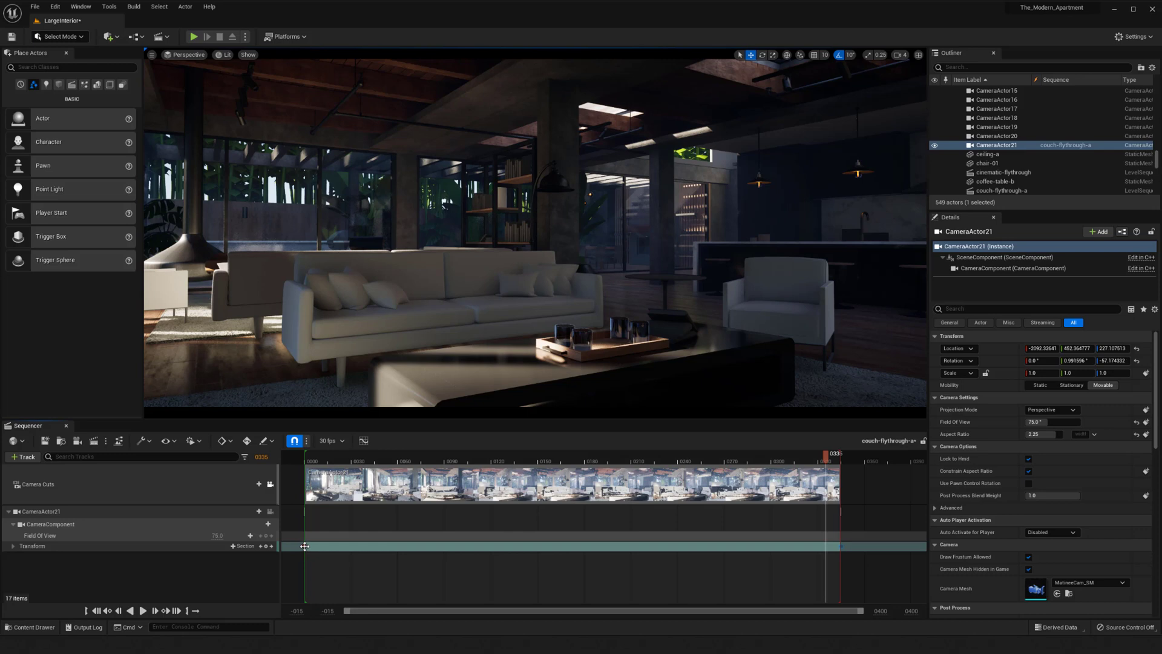
# - Set the interpolation of both the first and last camera transform keys to Linear
pyautogui.rightClick(305, 546)
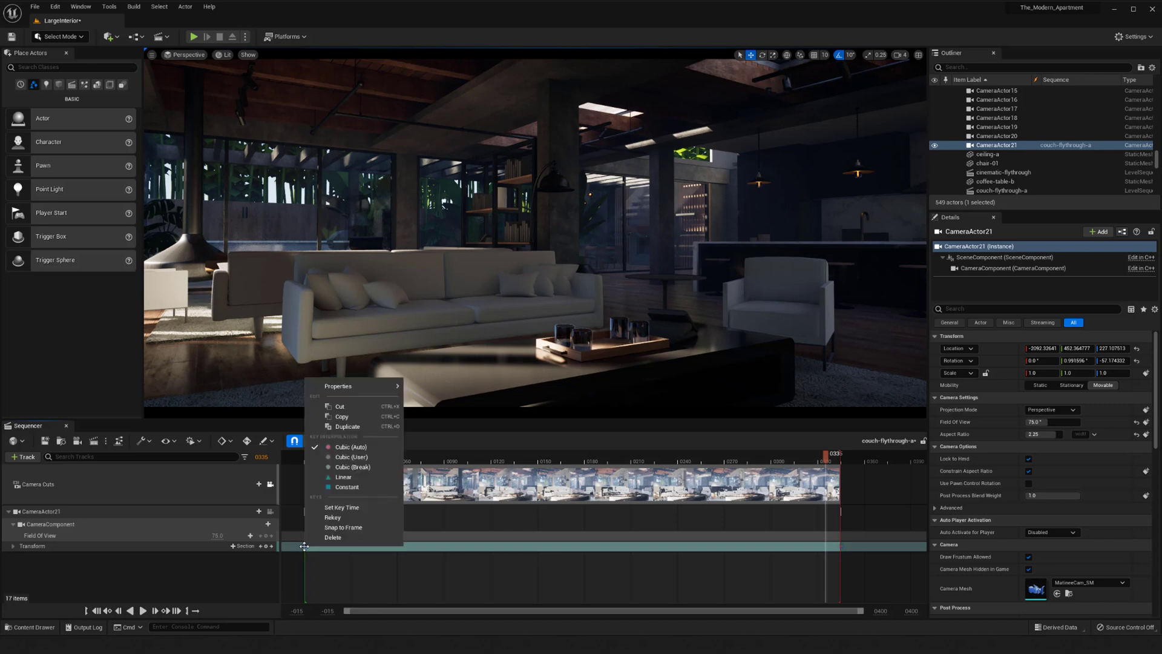
pyautogui.click(342, 478)
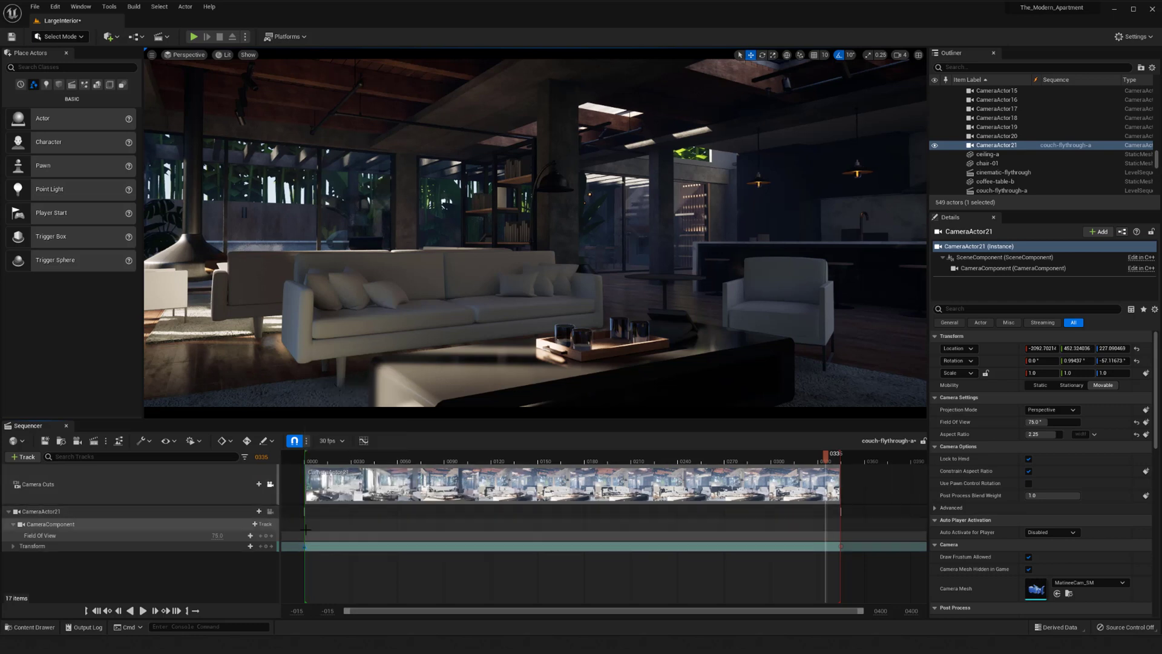
pyautogui.rightClick(841, 547)
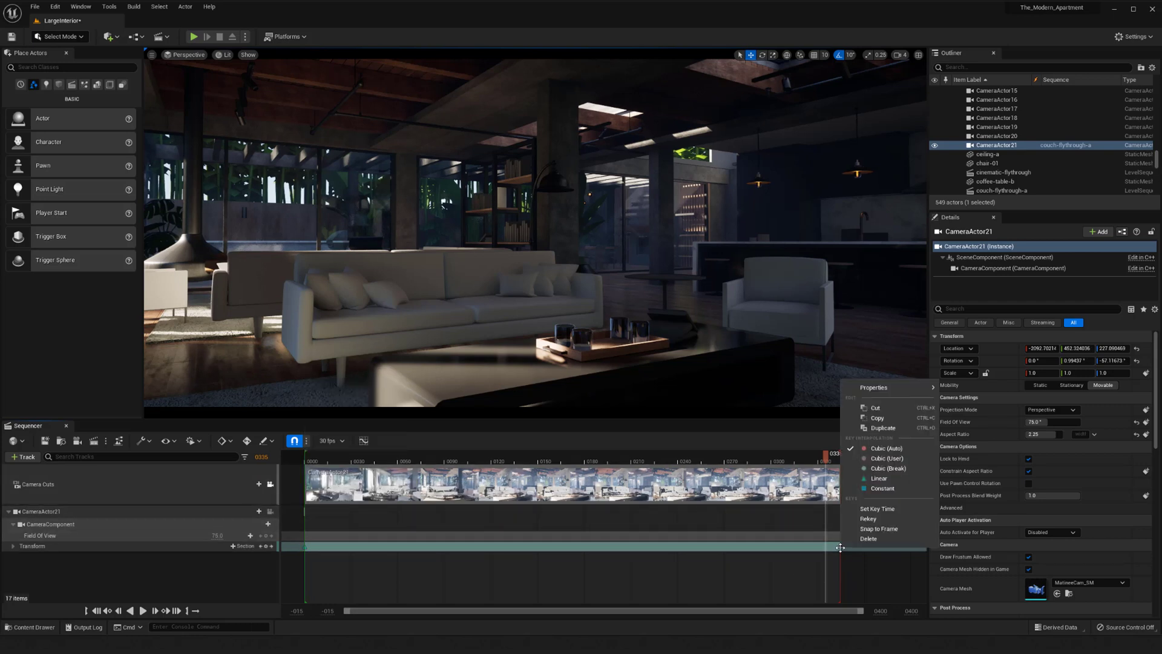
pyautogui.click(881, 480)
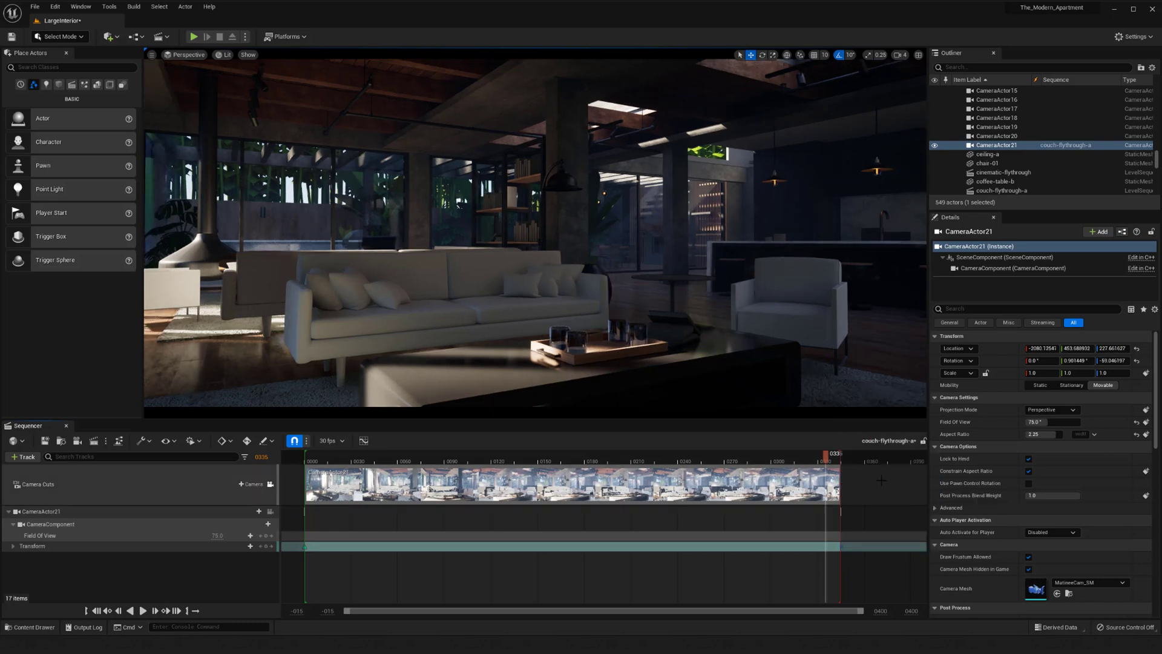
# - Open the sequence's curve editor and show the animation curves of CameraActor21
pyautogui.click(363, 440)
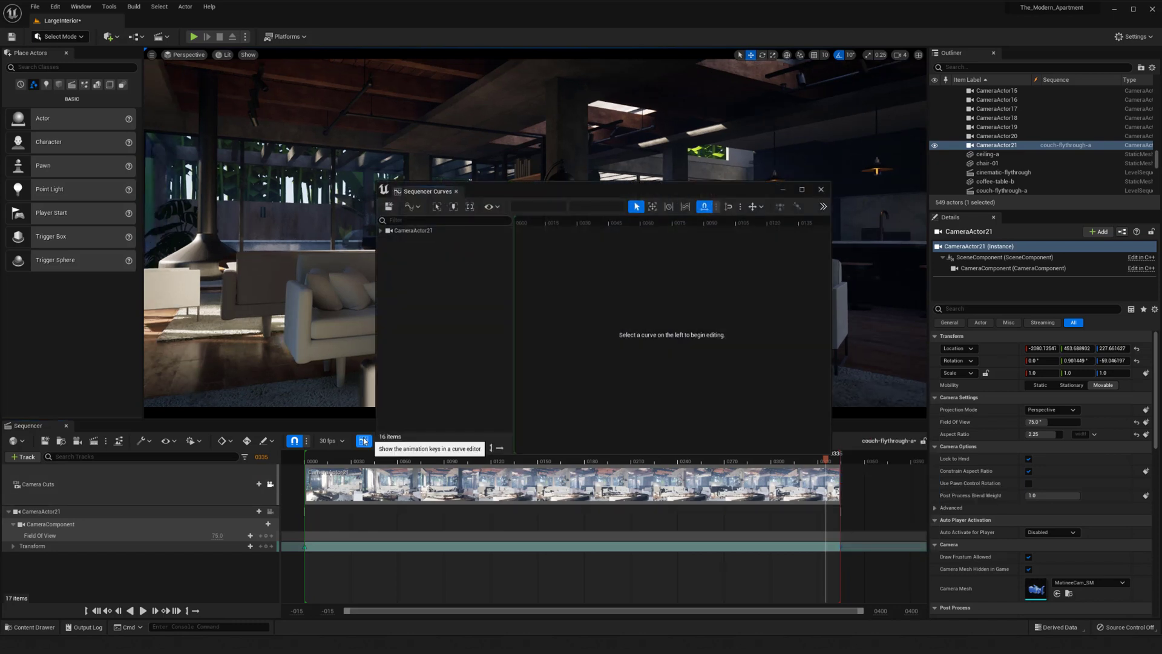
pyautogui.click(416, 231)
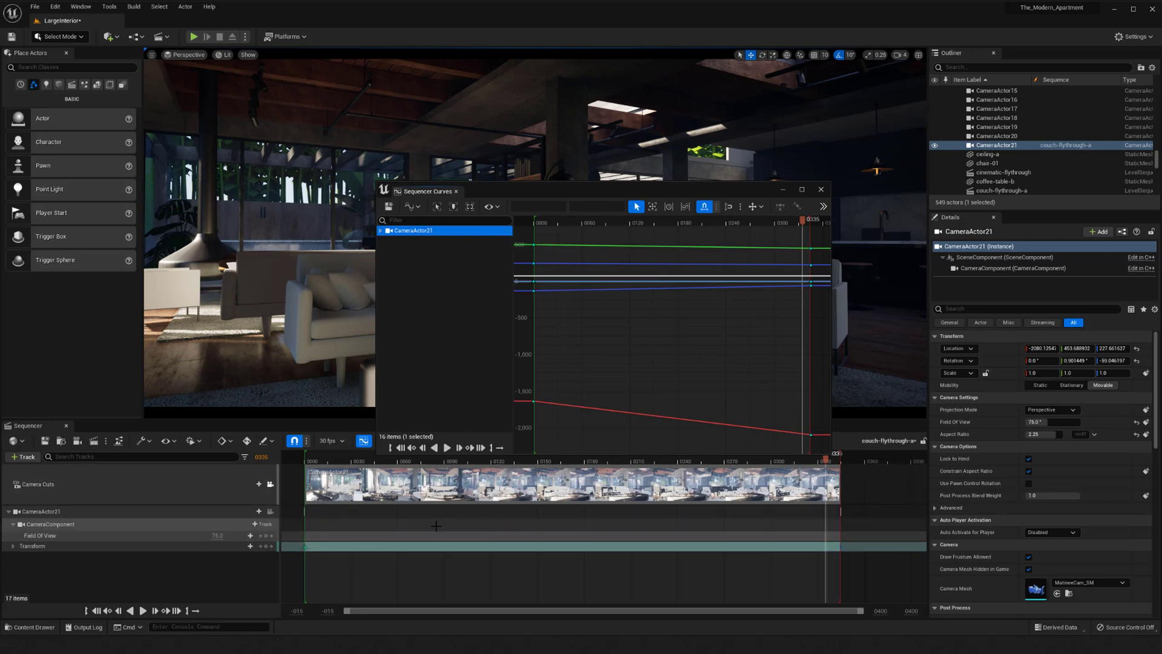
# - Try automatic cubic interpolation on the CameraActor21 transform keys to compare the curves, and return the keys to Linear
pyautogui.press('1')
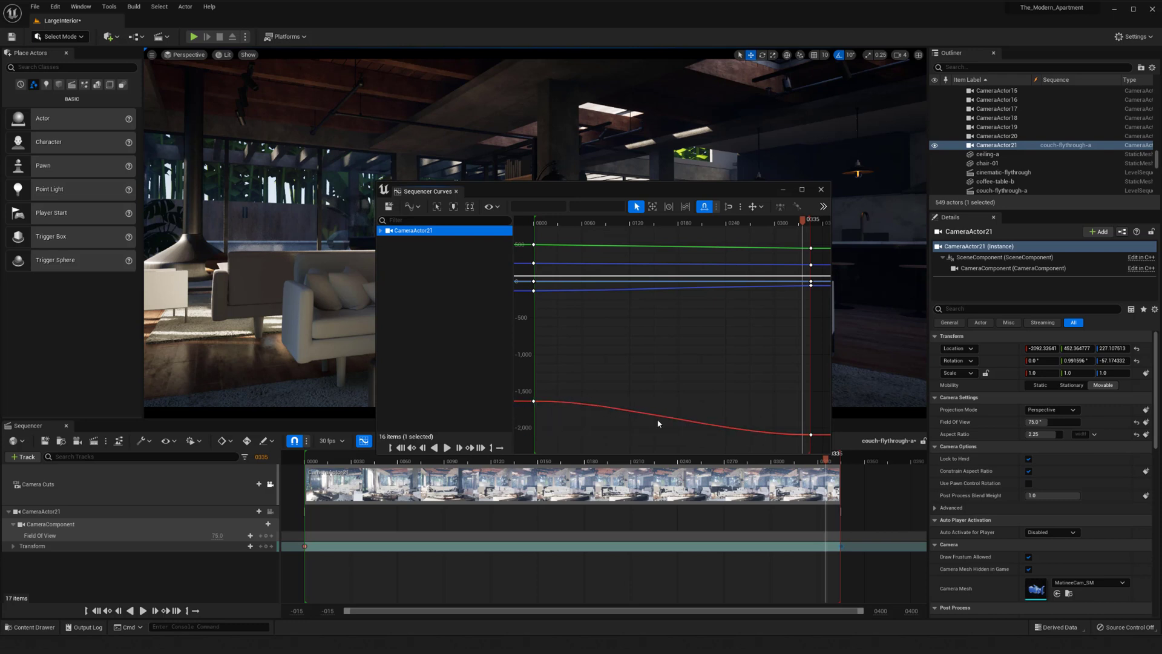
pyautogui.moveTo(534, 401)
pyautogui.press('4')
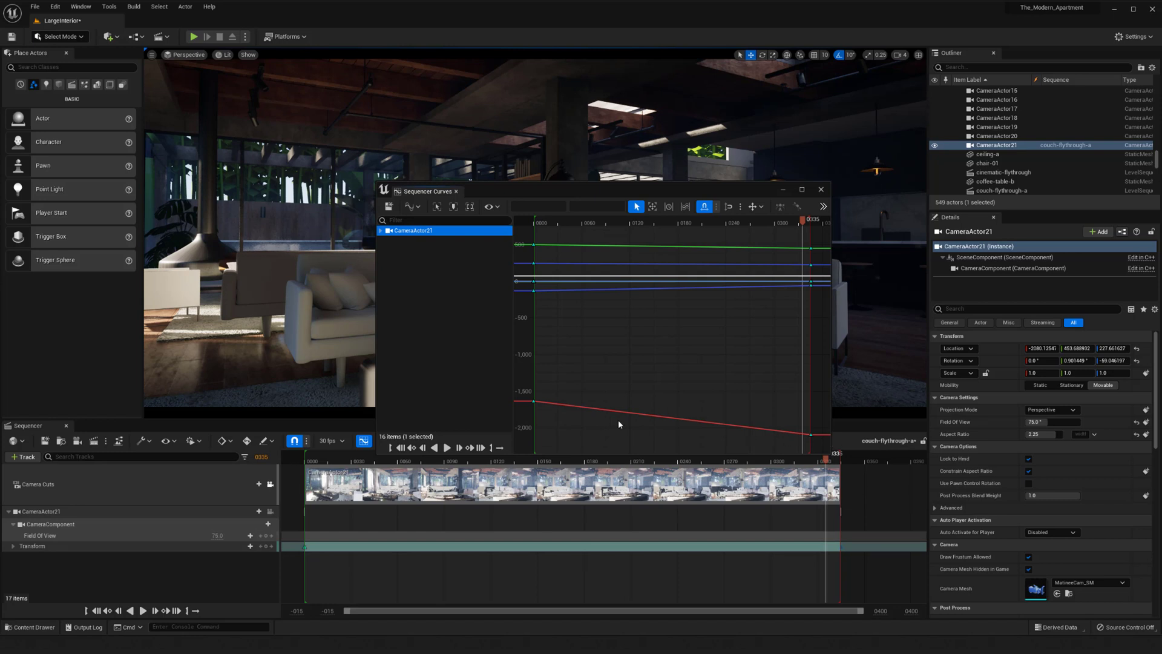
# - Close the curve editor and play the sequence to check the linear camera move
pyautogui.click(821, 190)
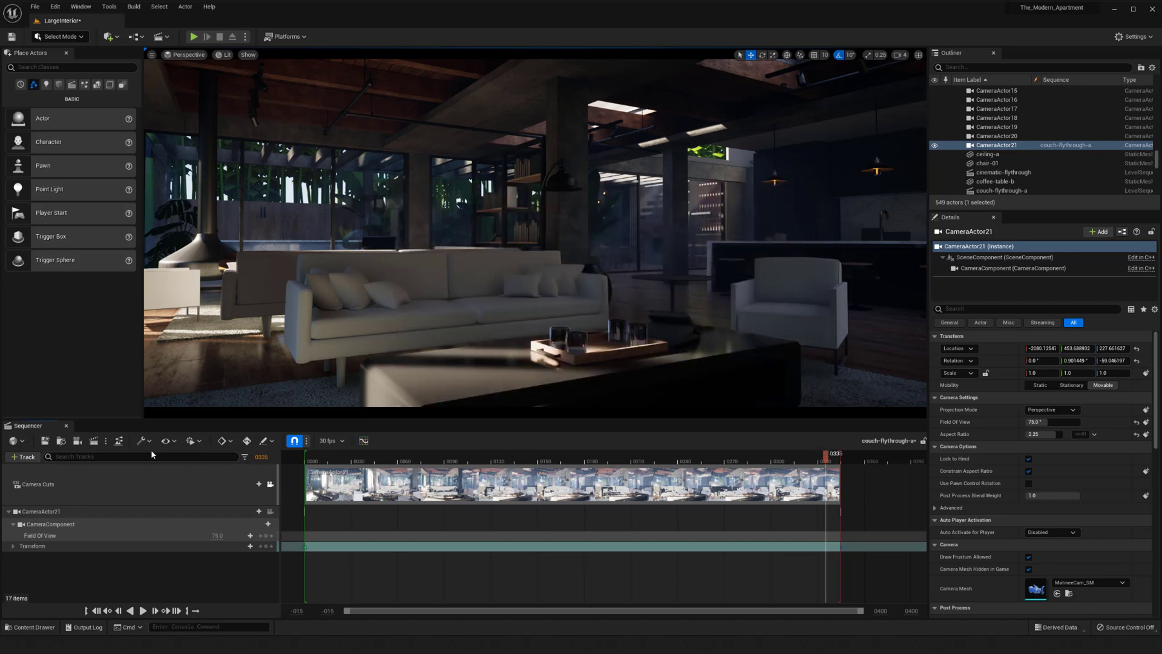
pyautogui.click(148, 612)
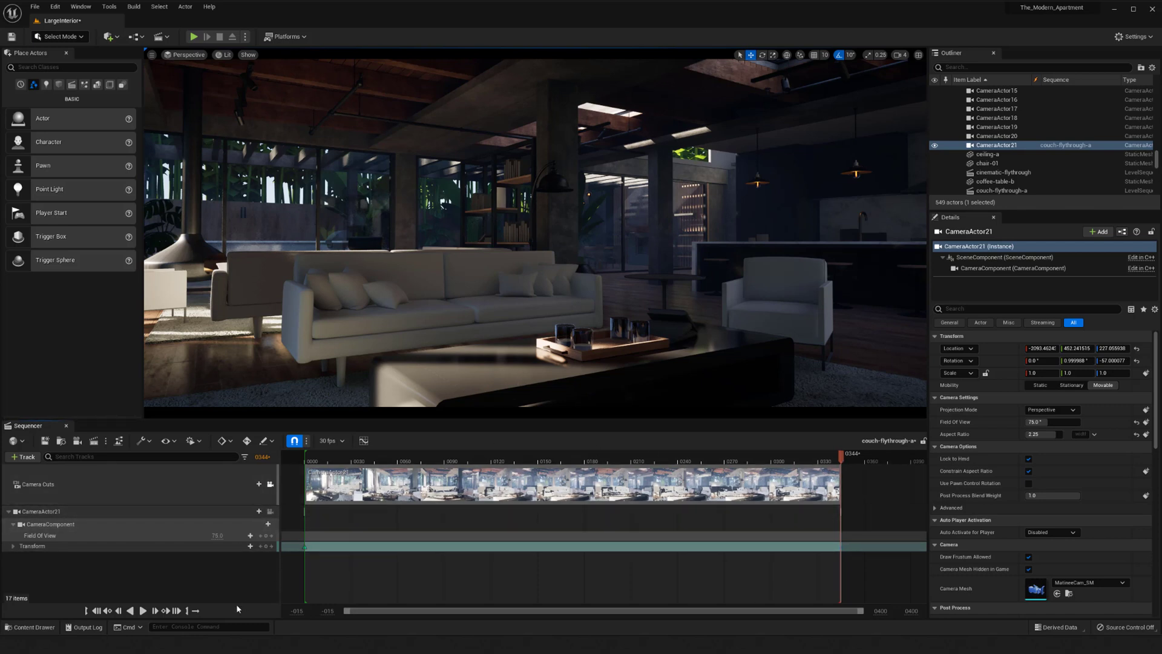
pyautogui.click(143, 610)
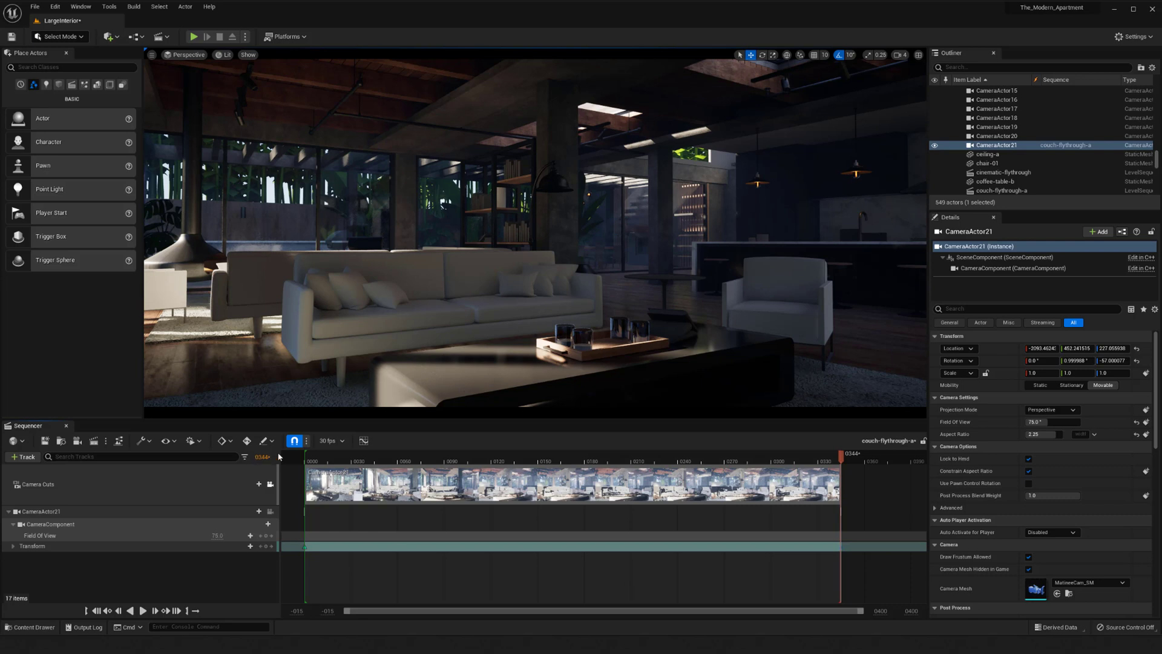
# - Open the sequence's Render Movie Settings, widen and reposition the dialog, and keep Video Sequence (avi) as the image output format
pyautogui.click(106, 442)
pyautogui.click(107, 442)
pyautogui.click(94, 443)
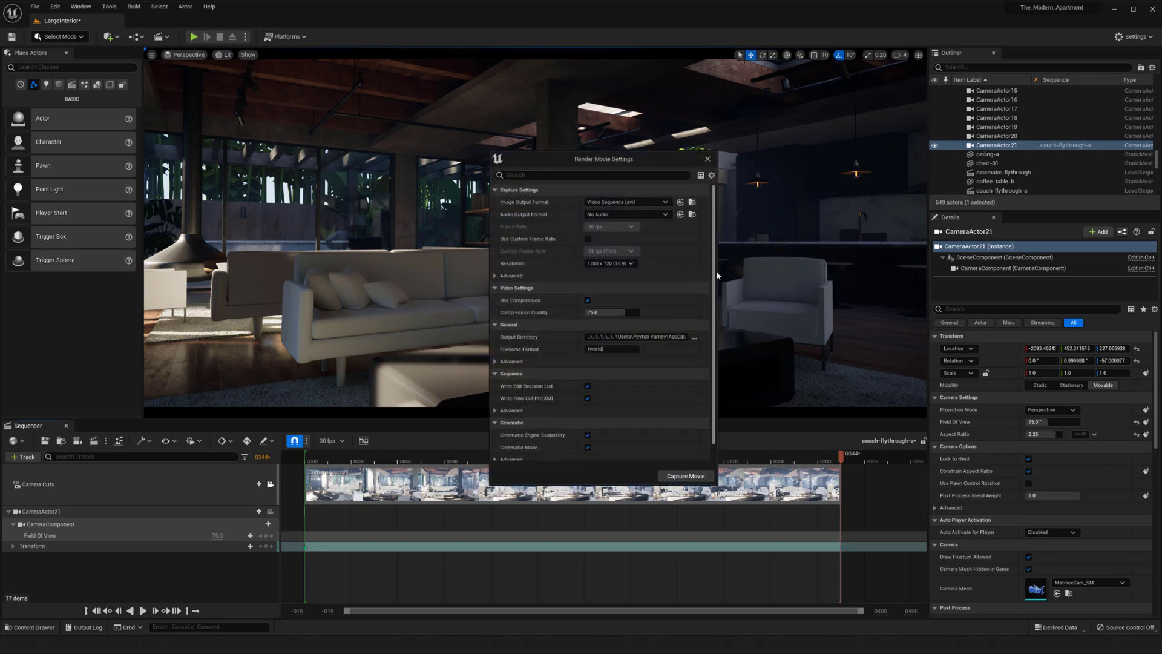
pyautogui.moveTo(718, 271); pyautogui.dragTo(756, 271)
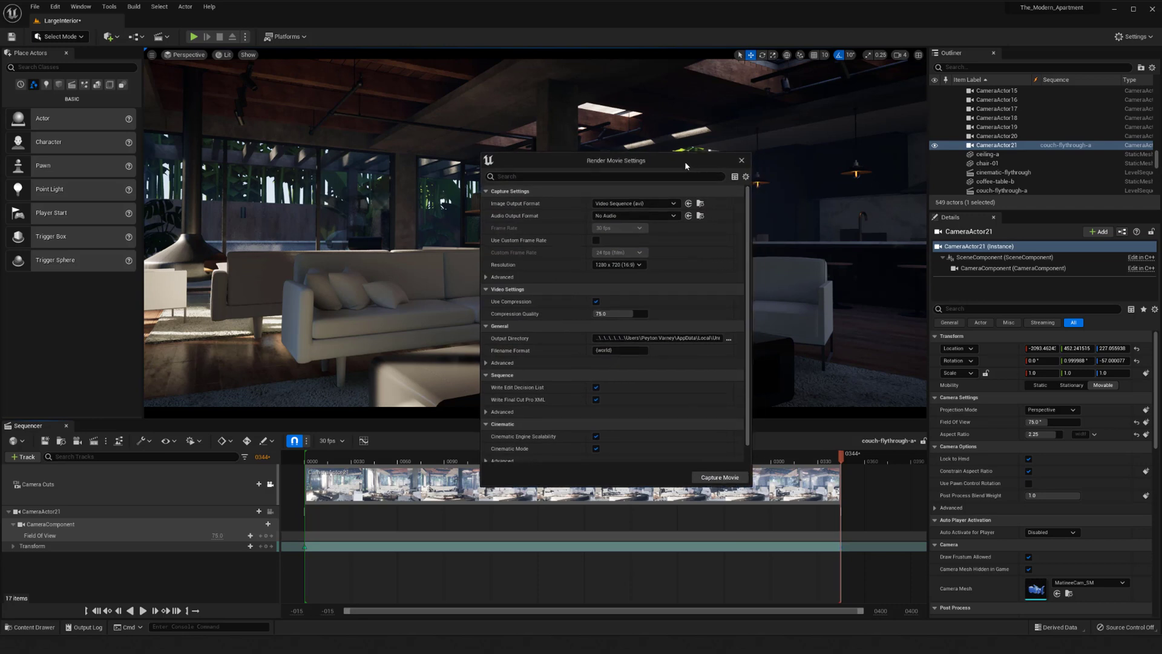
pyautogui.moveTo(684, 161); pyautogui.dragTo(641, 177)
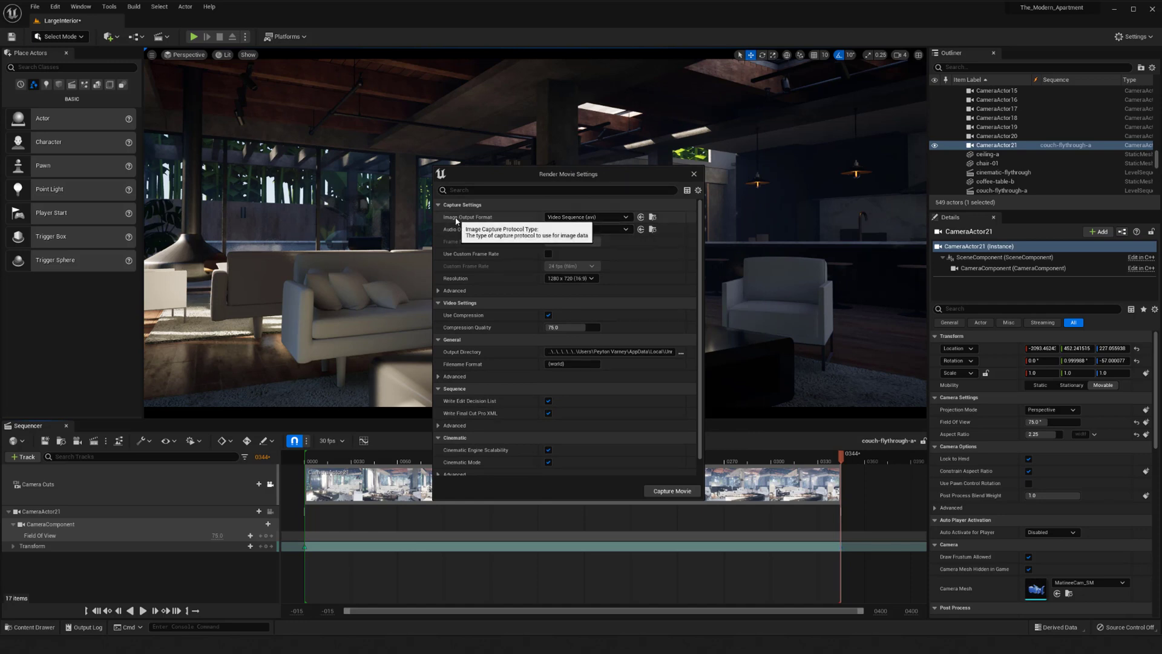
pyautogui.click(625, 218)
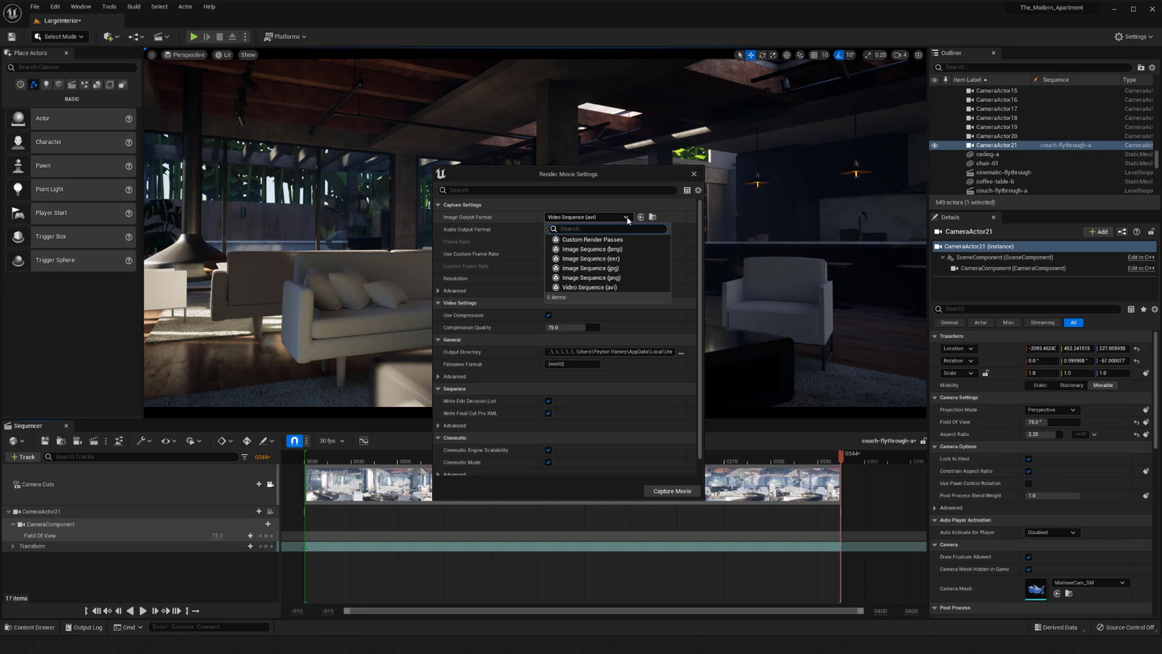
pyautogui.click(626, 218)
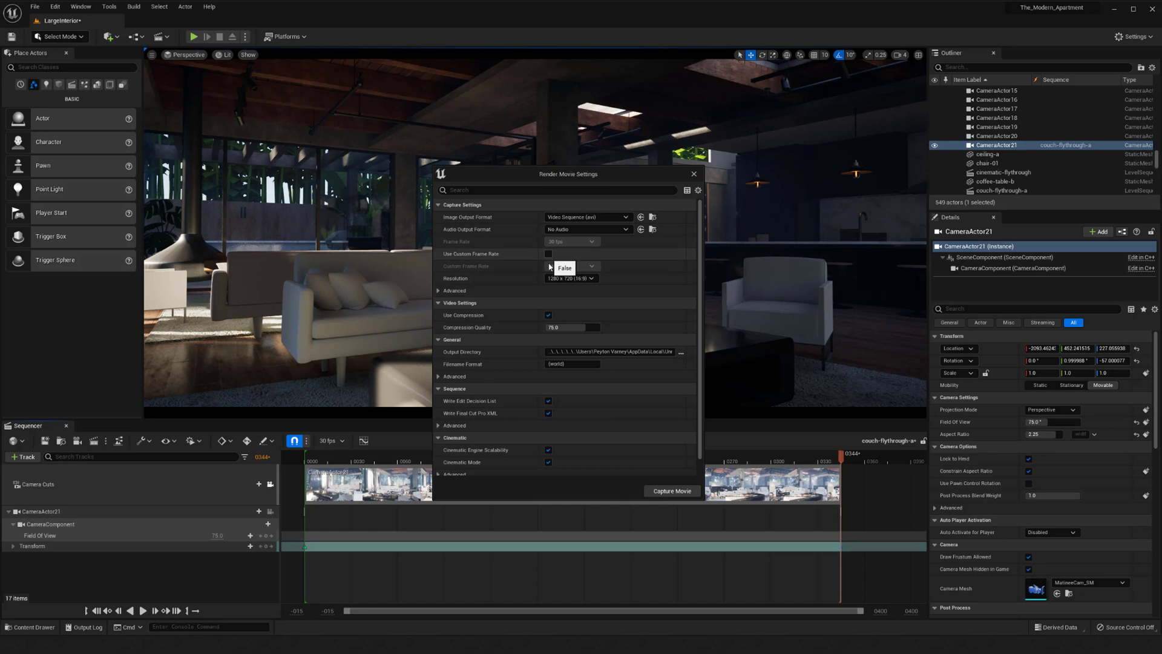
# - Try the 3840 x 2160 (16:9) render resolution and set it back to 1280 x 720 (16:9)
pyautogui.click(592, 279)
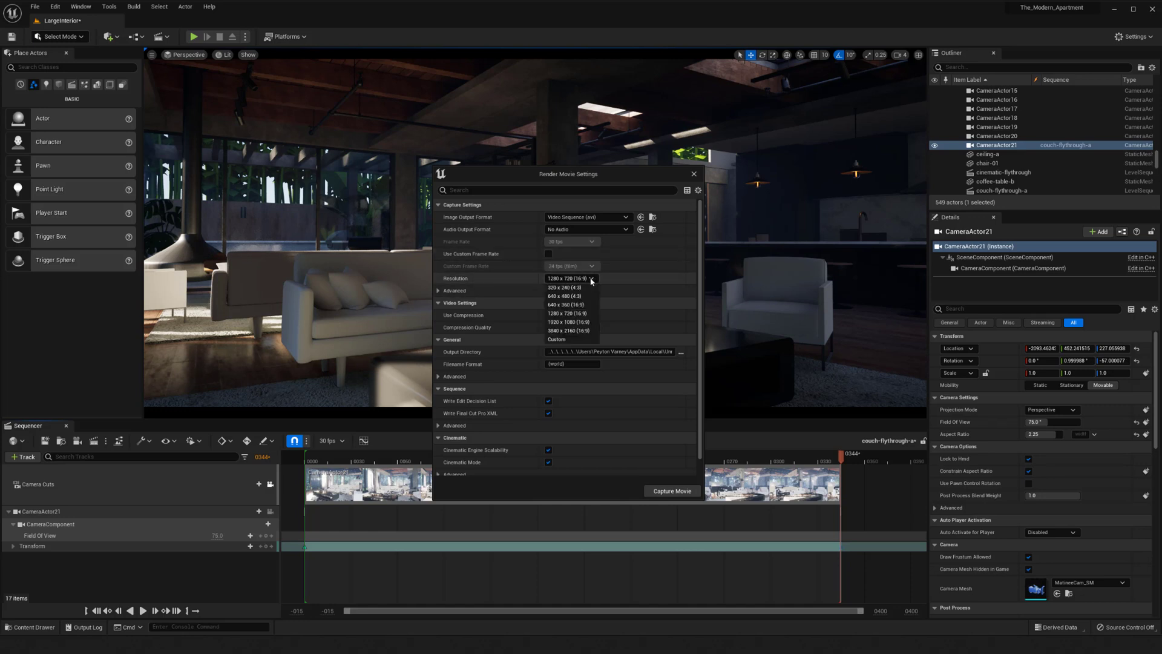
pyautogui.click(571, 331)
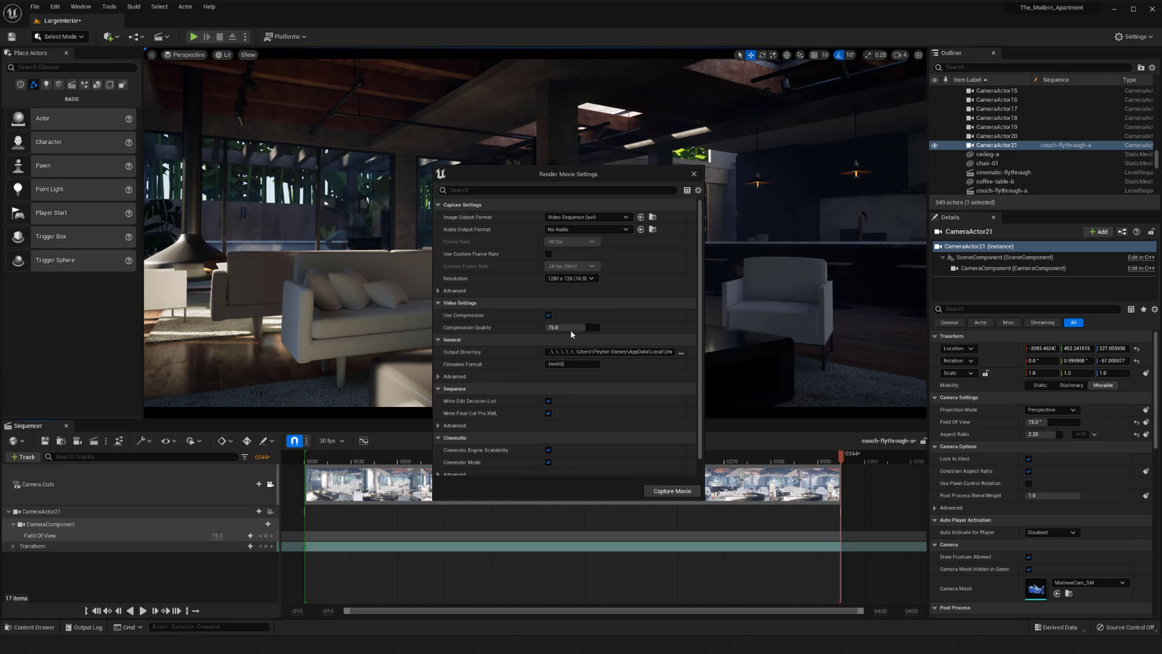
pyautogui.click(572, 282)
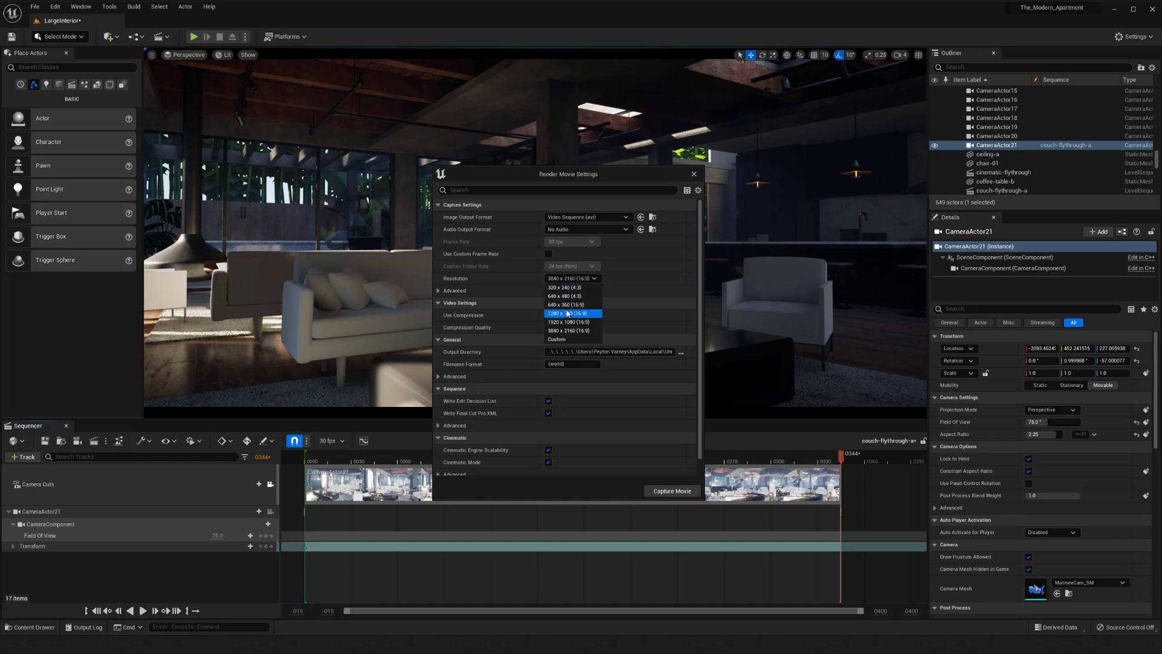
pyautogui.click(567, 314)
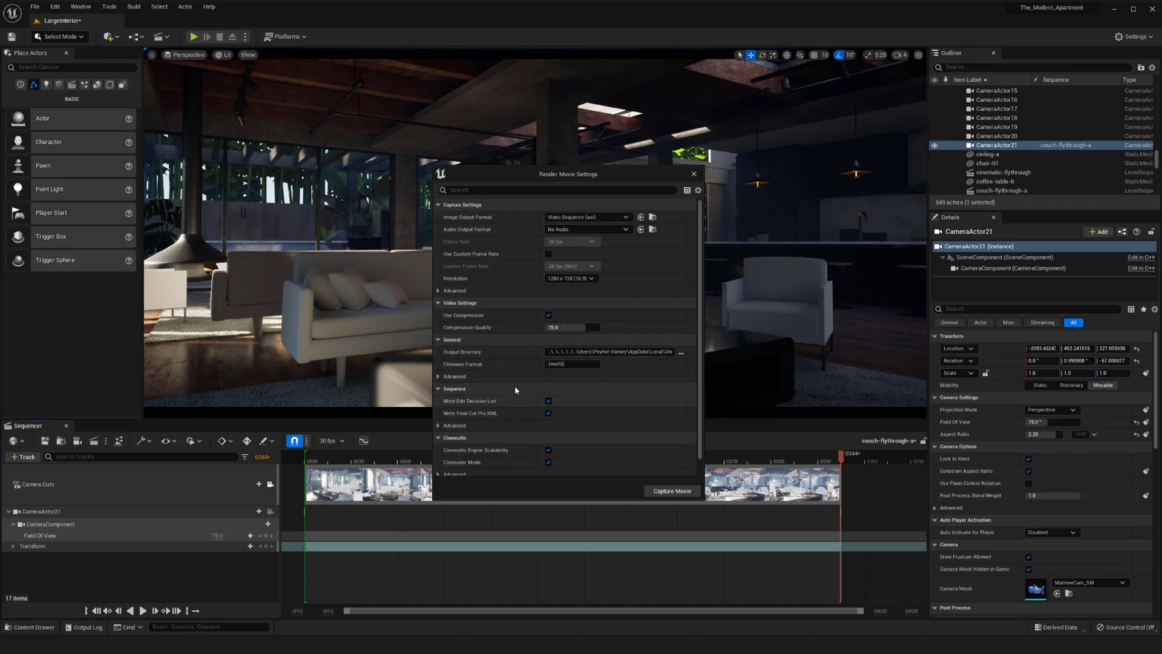
# - Start capturing the movie, skipping the save of the modified level and sequence
pyautogui.scroll(-1, 493, 353)
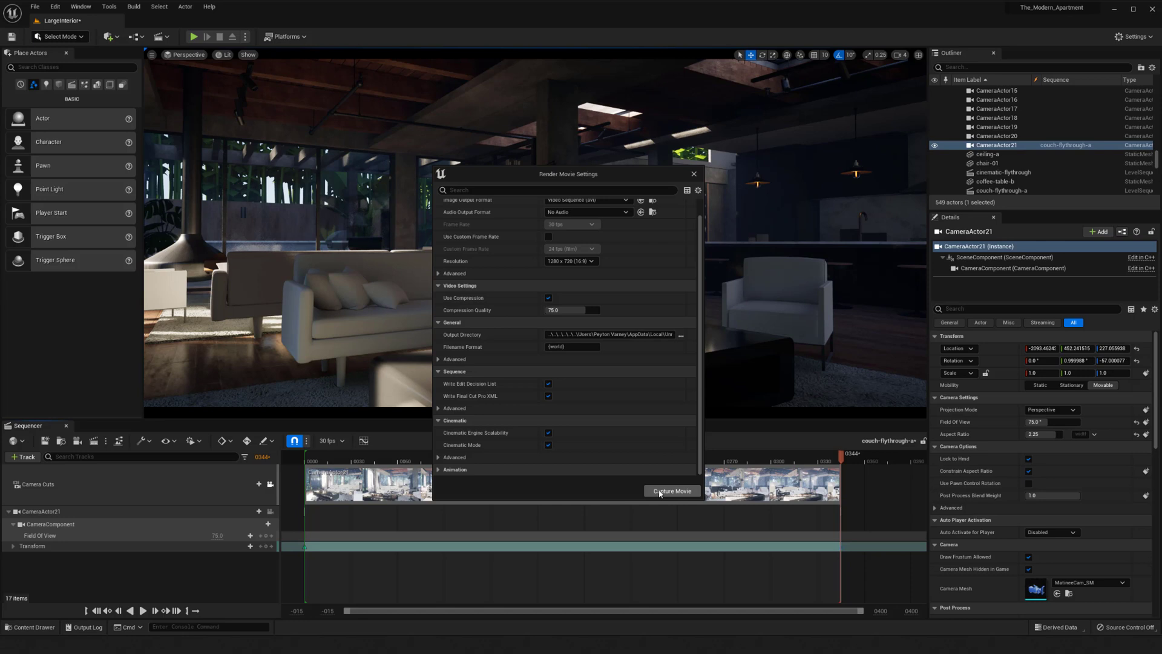
pyautogui.click(665, 492)
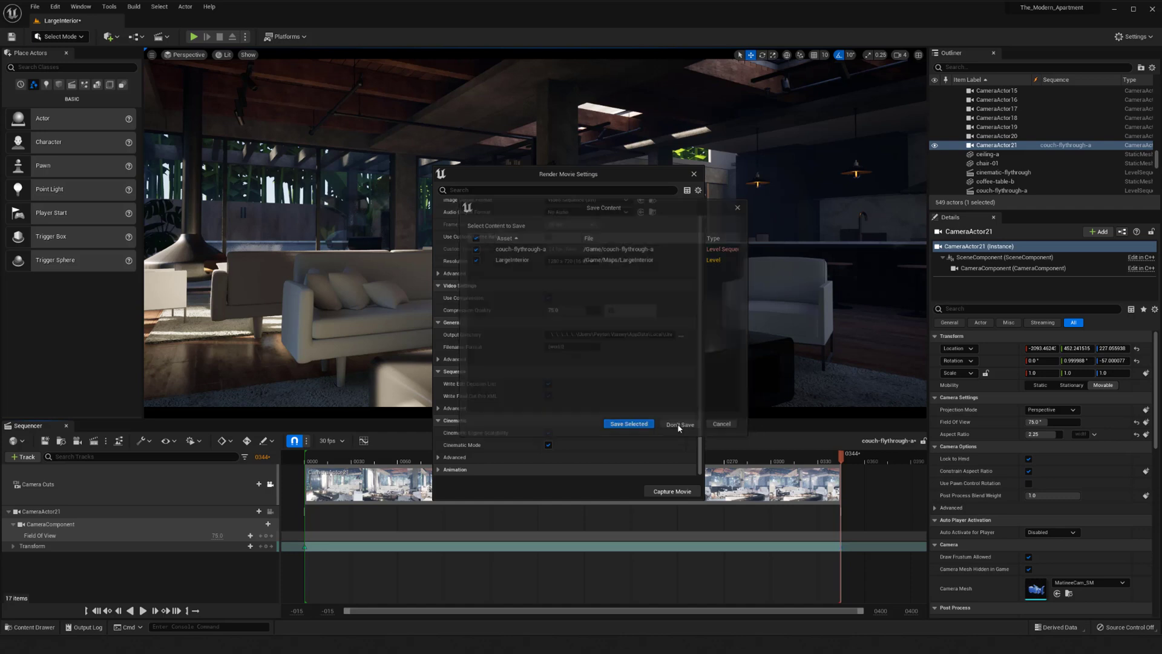
pyautogui.click(679, 425)
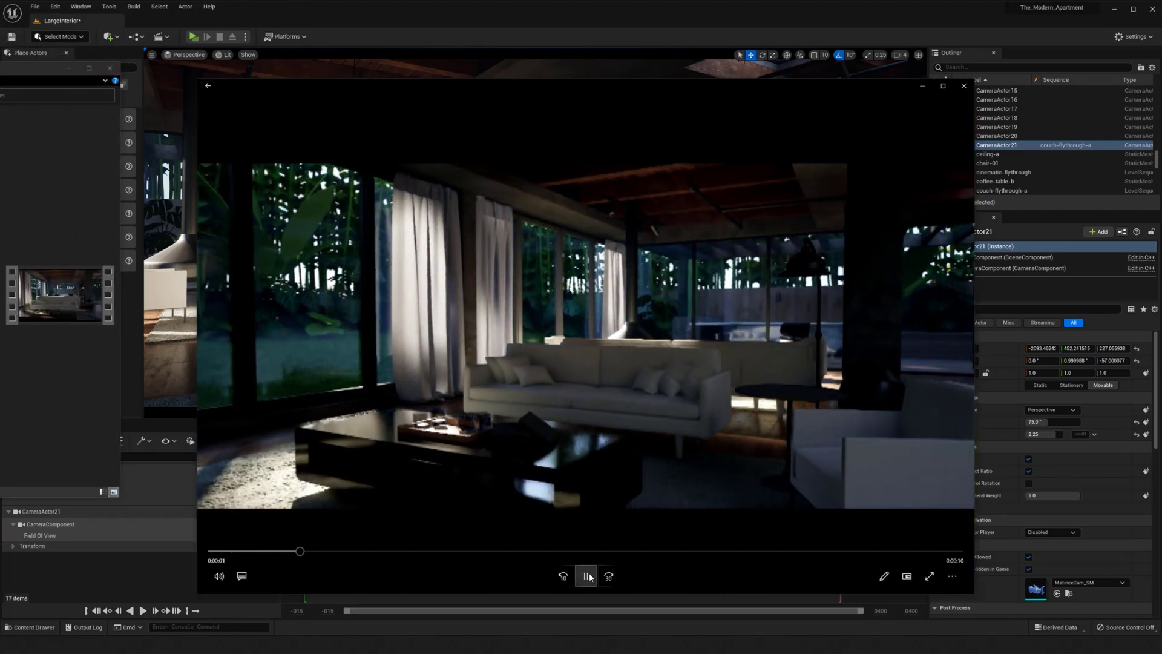
# - Scrub through the rendered LargeInterior video in the media player, and close the player
pyautogui.moveTo(423, 552); pyautogui.dragTo(686, 568)
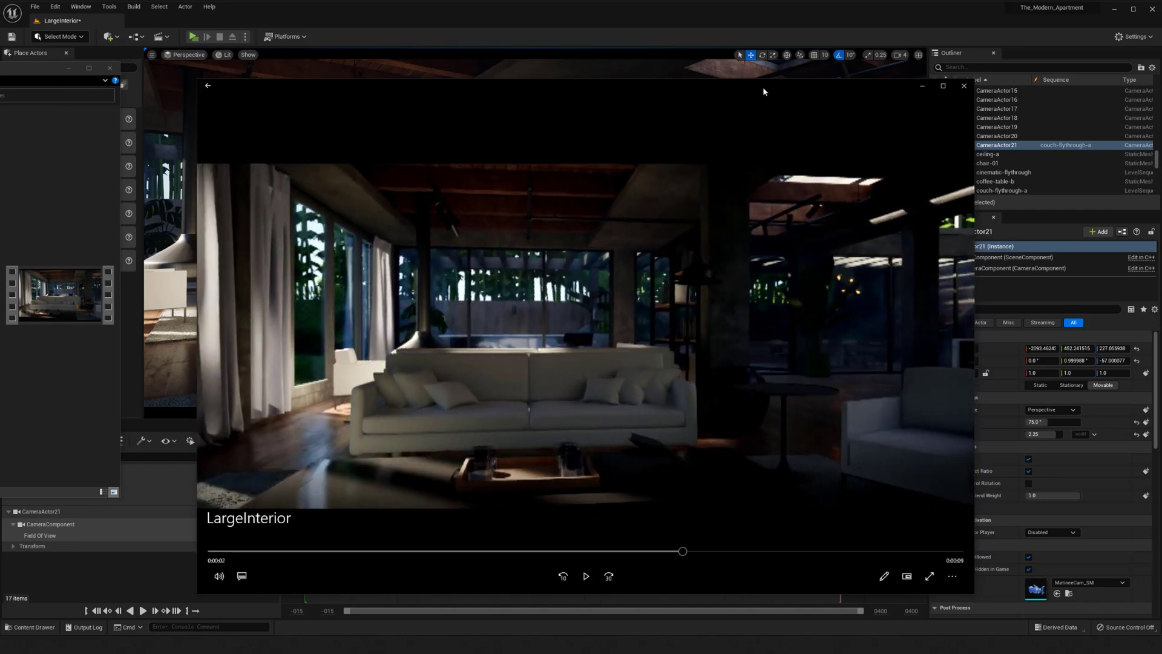
pyautogui.moveTo(763, 91); pyautogui.dragTo(774, 70)
pyautogui.click(974, 68)
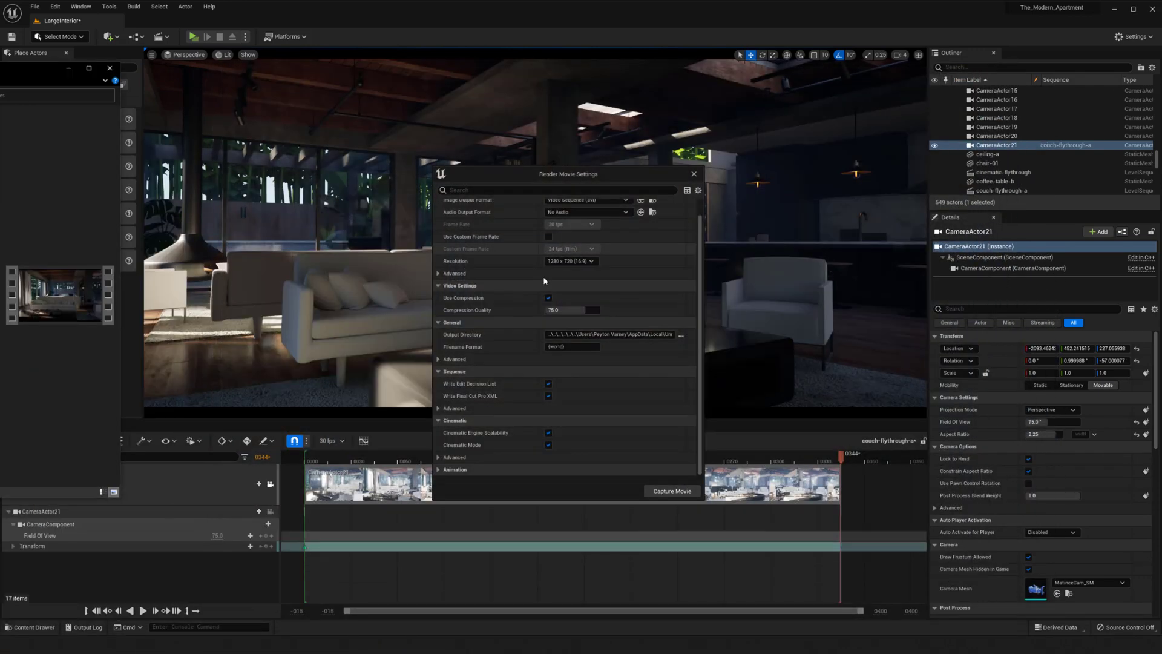
# - Review the available render resolutions in the Render Movie Settings without choosing another one
pyautogui.click(570, 261)
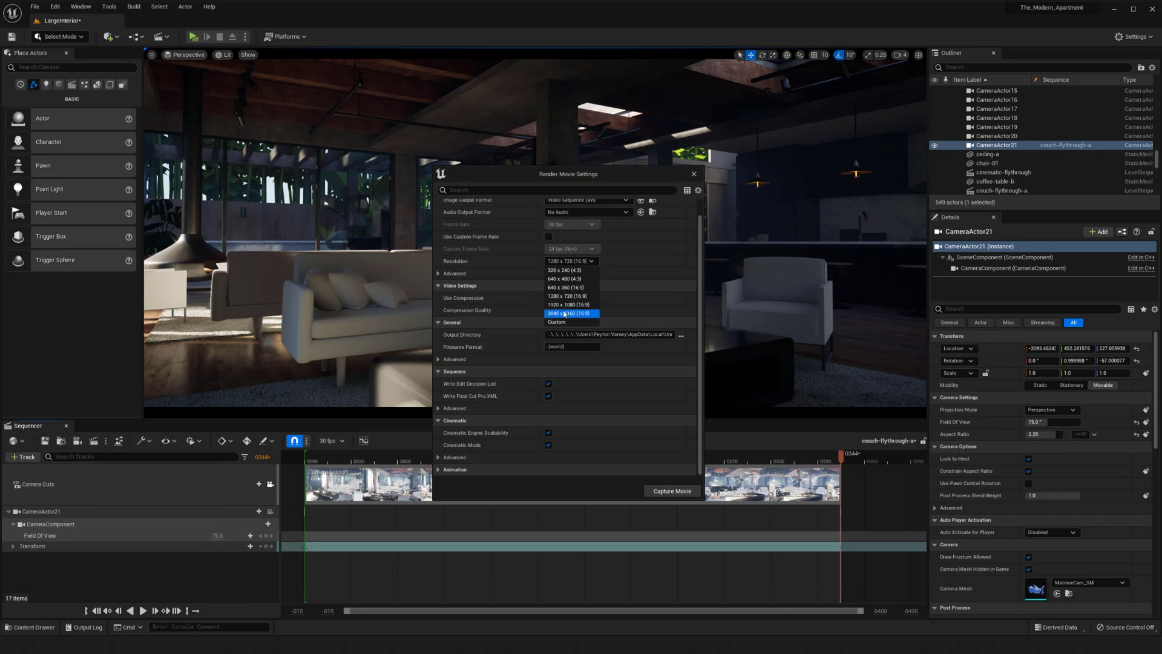
pyautogui.click(609, 173)
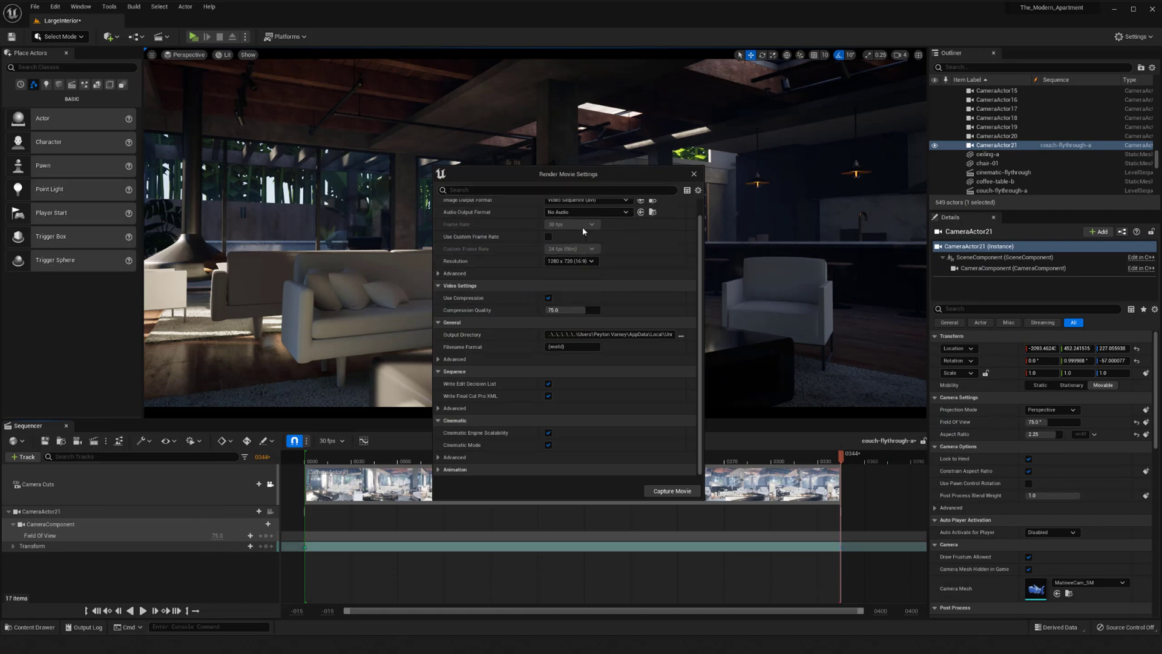
pyautogui.click(570, 261)
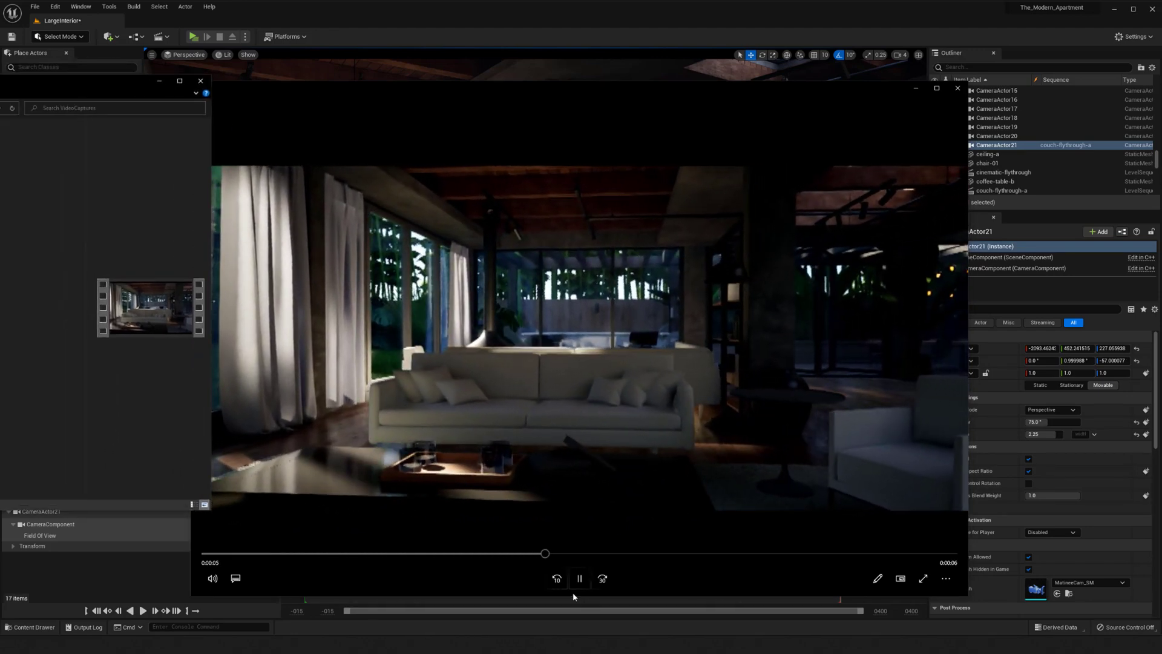
# - Pause the rendered LargeInterior video, and close the media player, the video captures folder and the Render Movie Settings
pyautogui.click(573, 590)
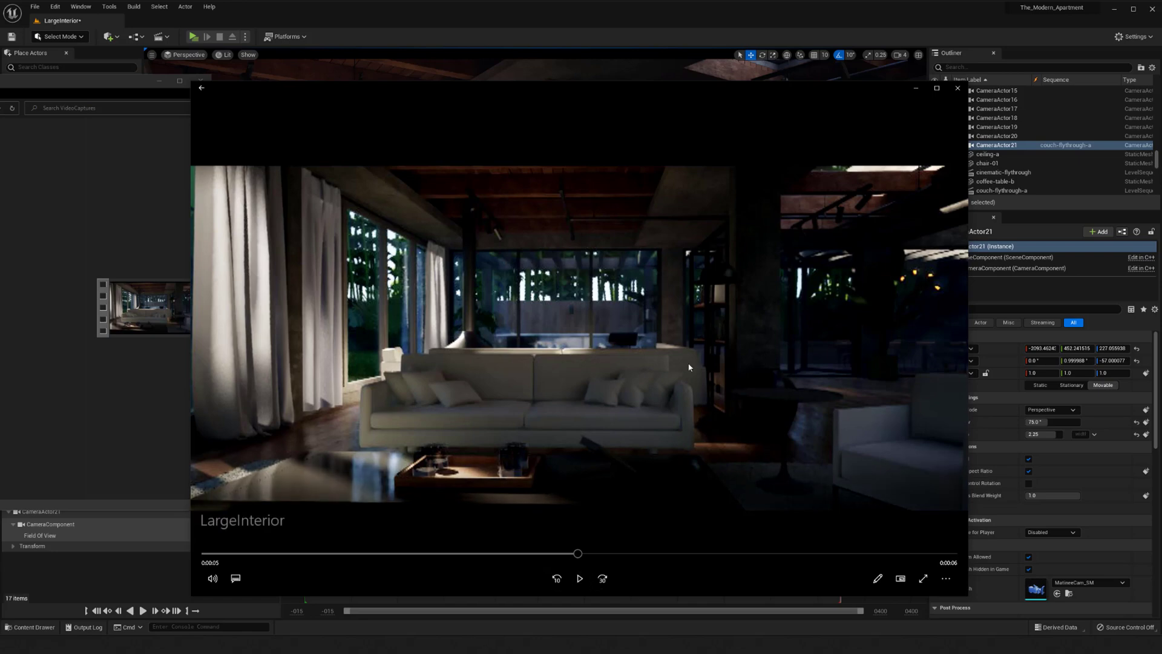
pyautogui.click(957, 88)
pyautogui.click(198, 80)
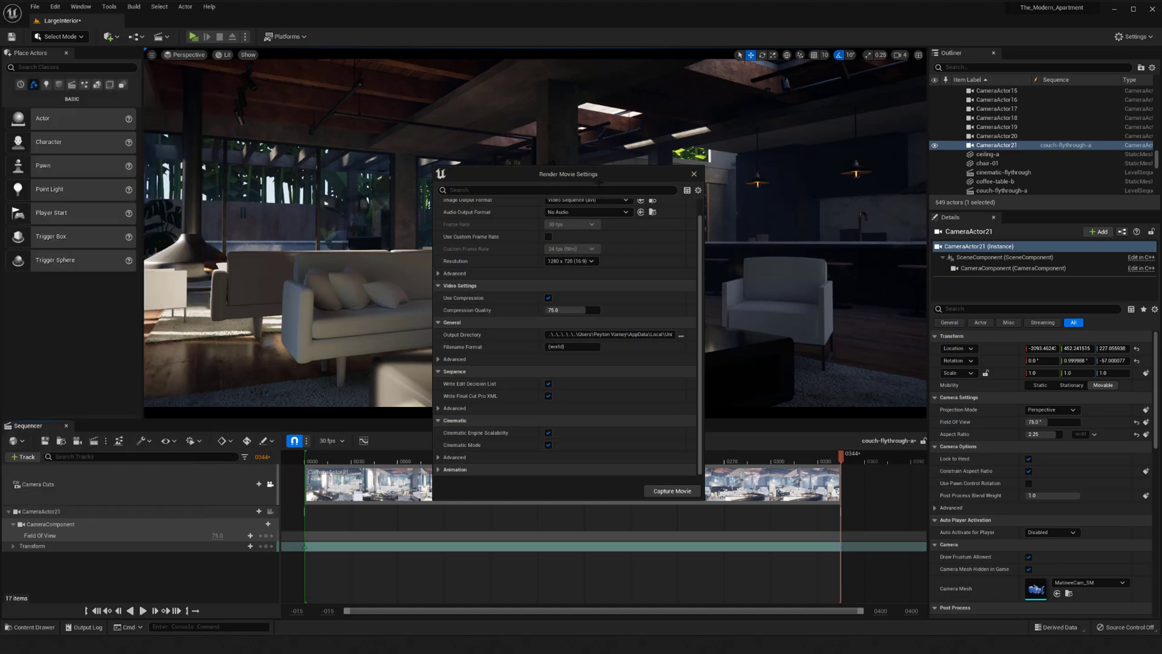
pyautogui.click(694, 173)
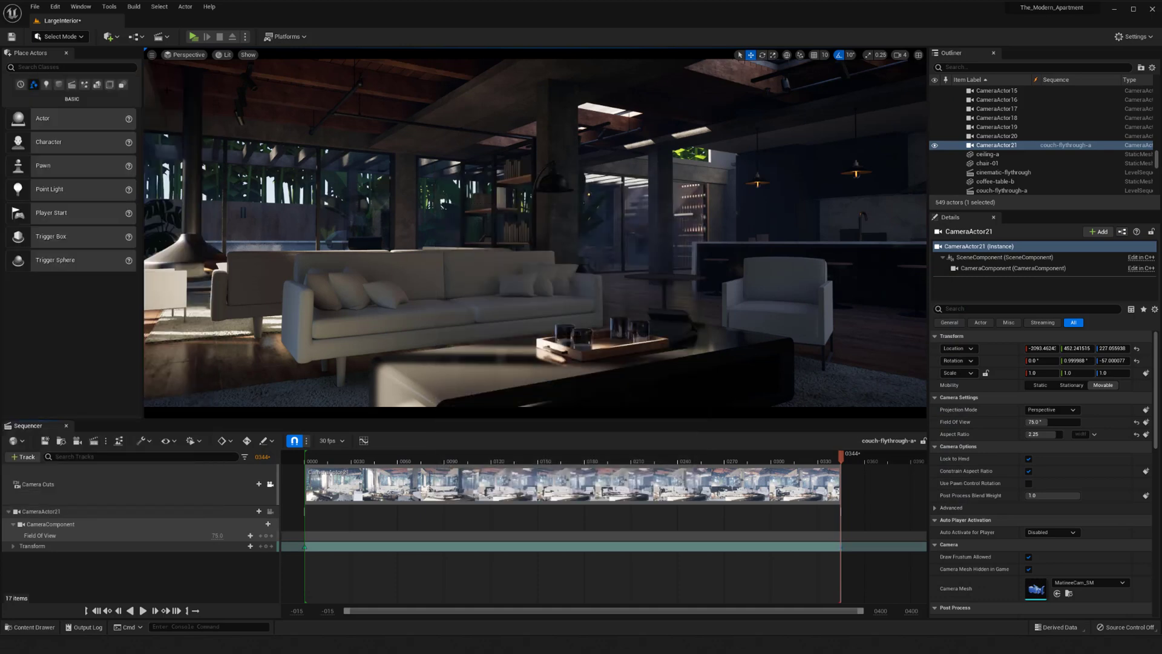